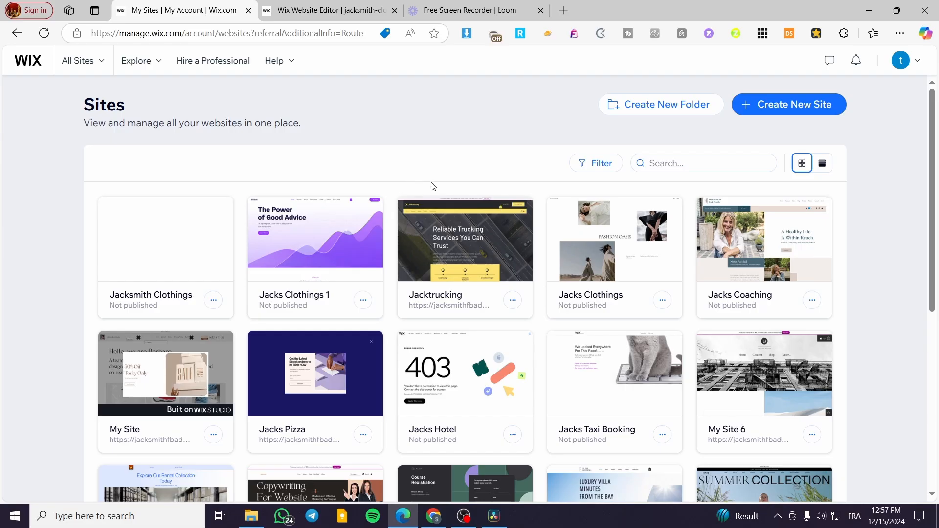
# Close the Loom browser tab and open the Jacksmith Clothings site from the site list.
pyautogui.click(541, 11)
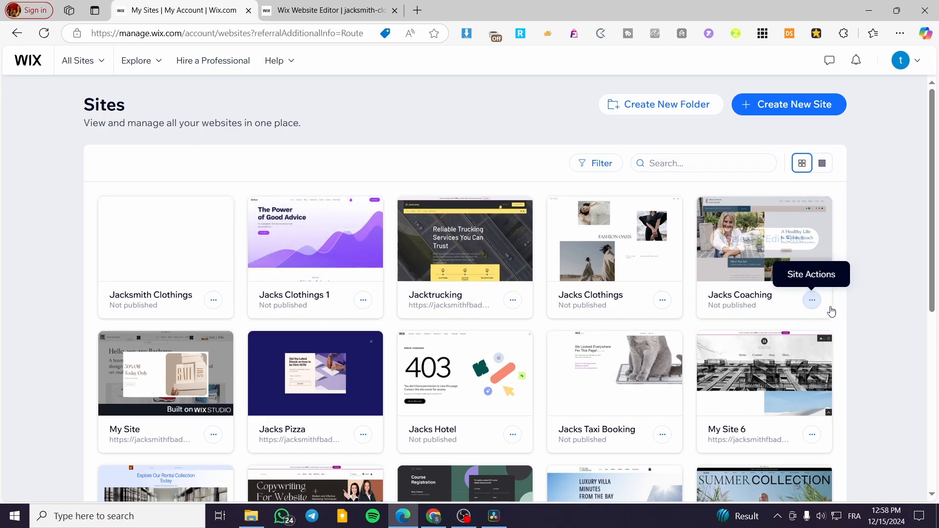
pyautogui.scroll(-2, 577, 313)
pyautogui.scroll(-3, 573, 321)
pyautogui.scroll(5, 377, 386)
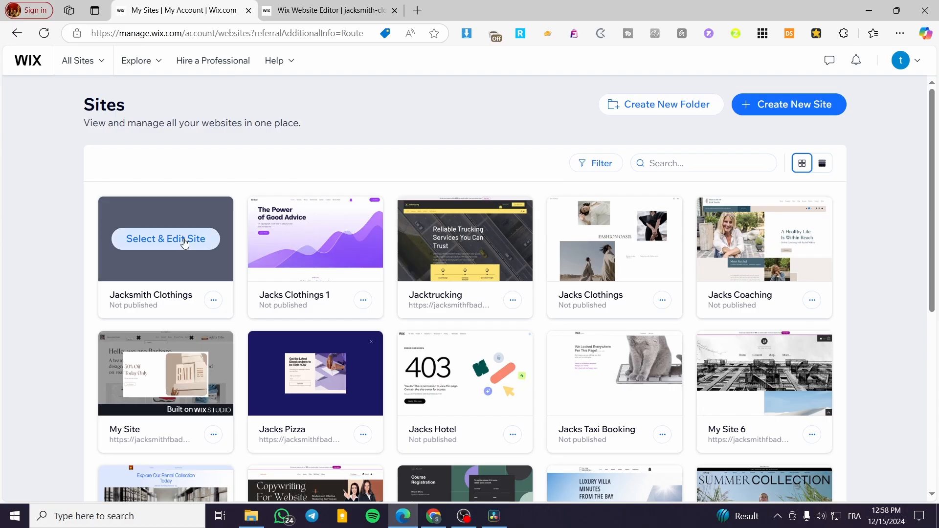
pyautogui.click(185, 243)
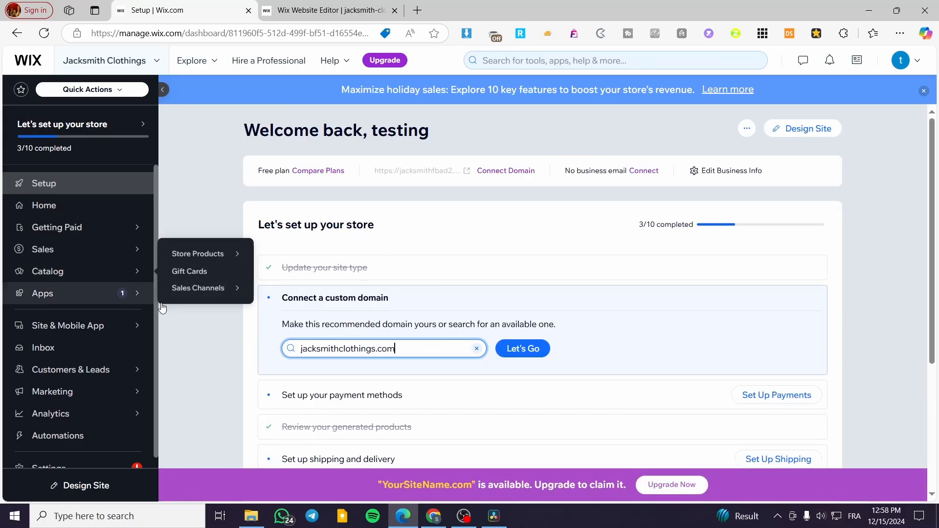
# Dismiss the holiday sales banner and open the Jacksmith Clothings site for designing in the website editor.
pyautogui.moveTo(130, 251)
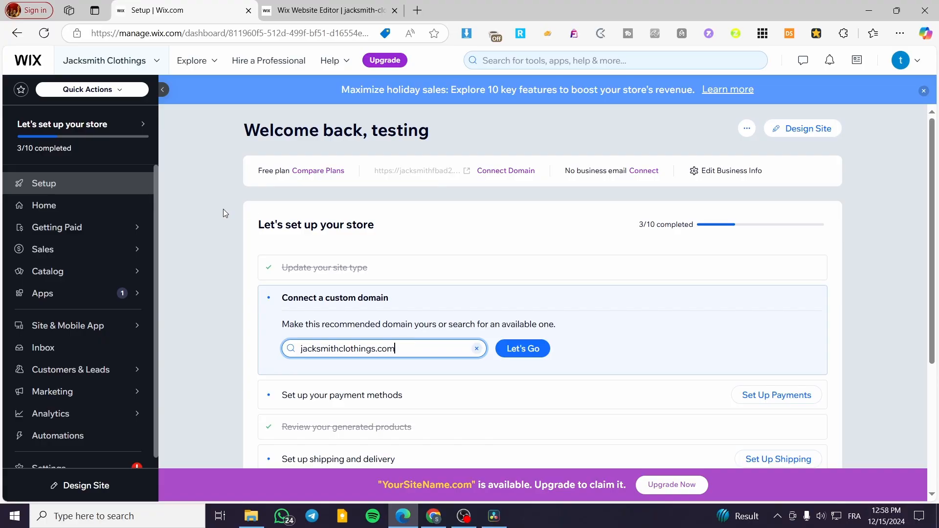
pyautogui.moveTo(57, 327)
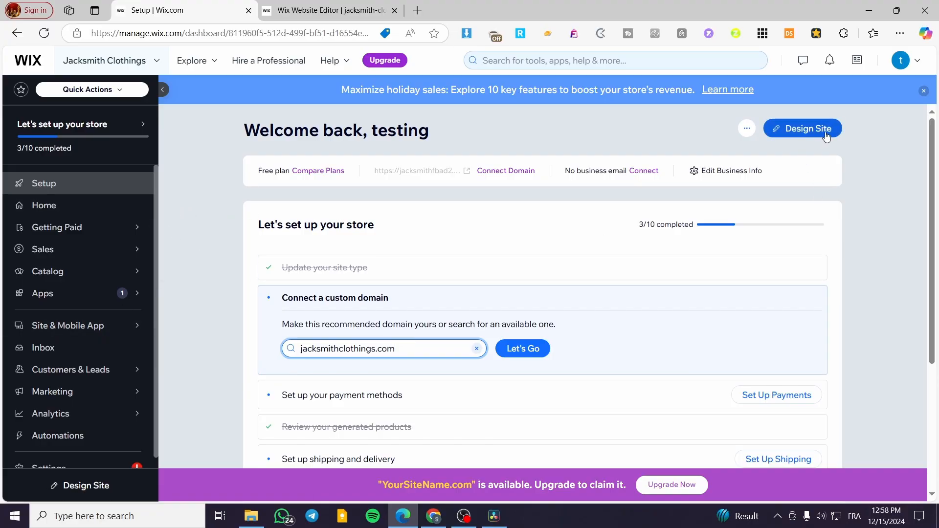
pyautogui.click(924, 91)
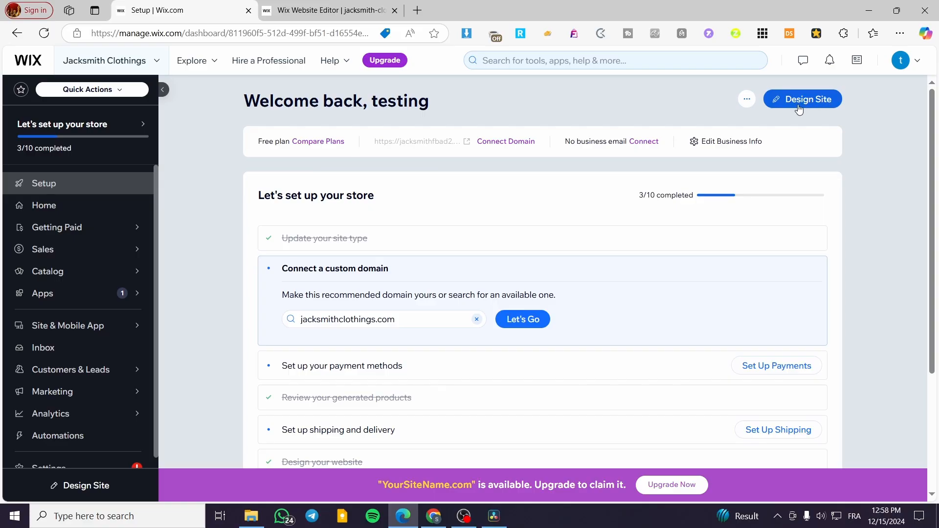
pyautogui.click(814, 106)
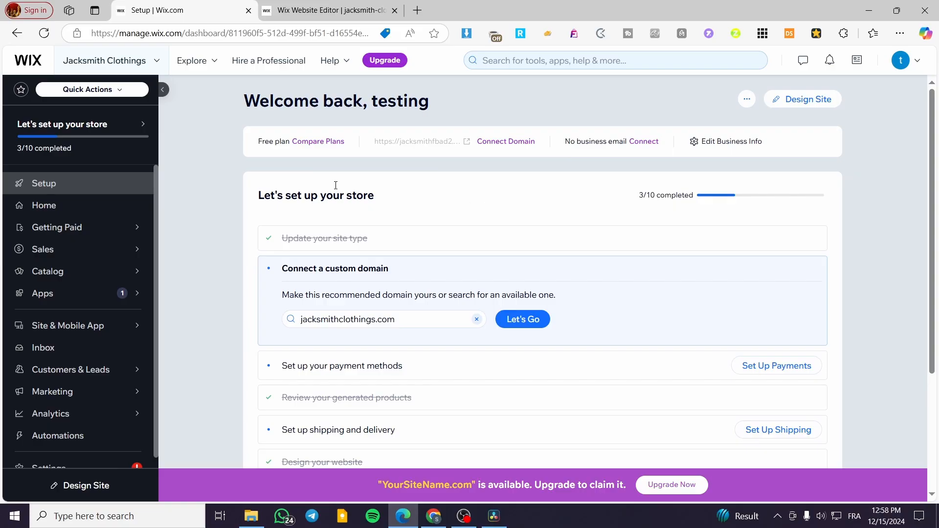
pyautogui.click(806, 99)
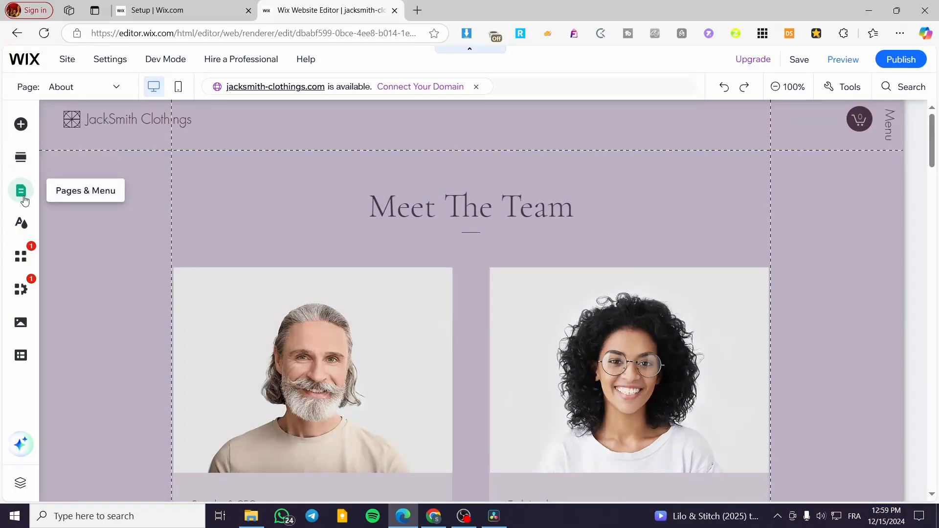
# Switch the editor to the site's Home page and look over its welcome section.
pyautogui.click(21, 191)
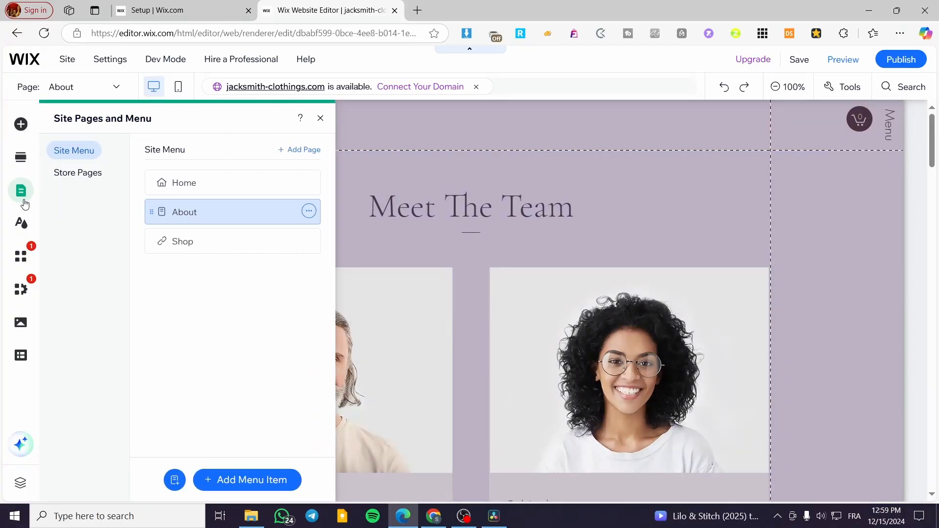
pyautogui.click(211, 180)
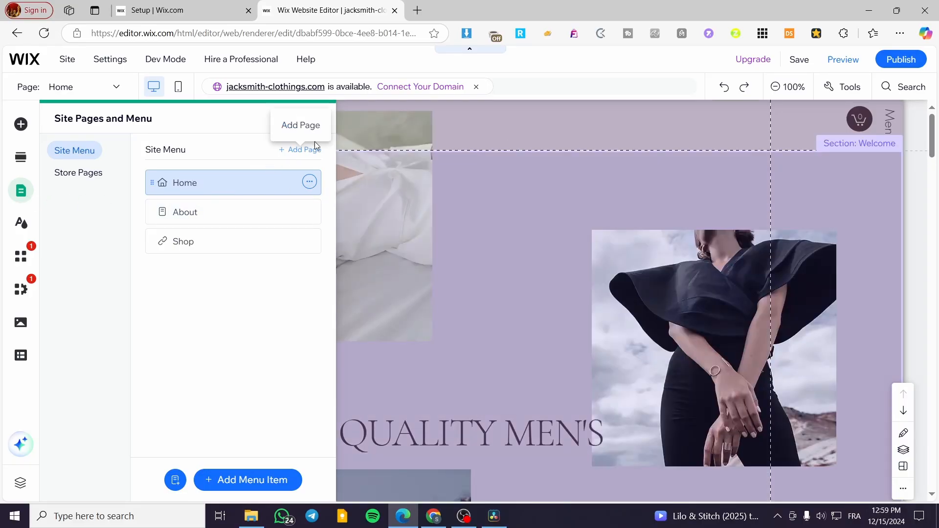
pyautogui.click(320, 118)
pyautogui.scroll(-8, 811, 309)
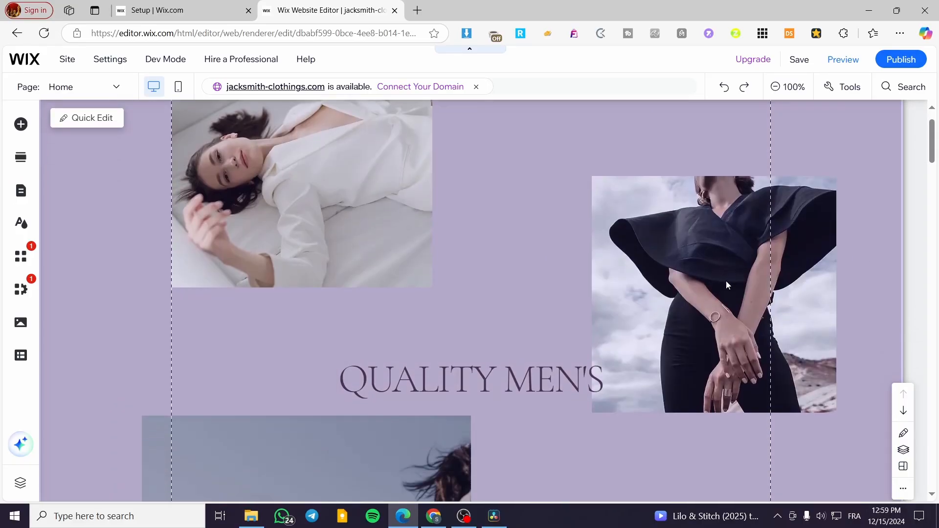
pyautogui.scroll(8, 791, 283)
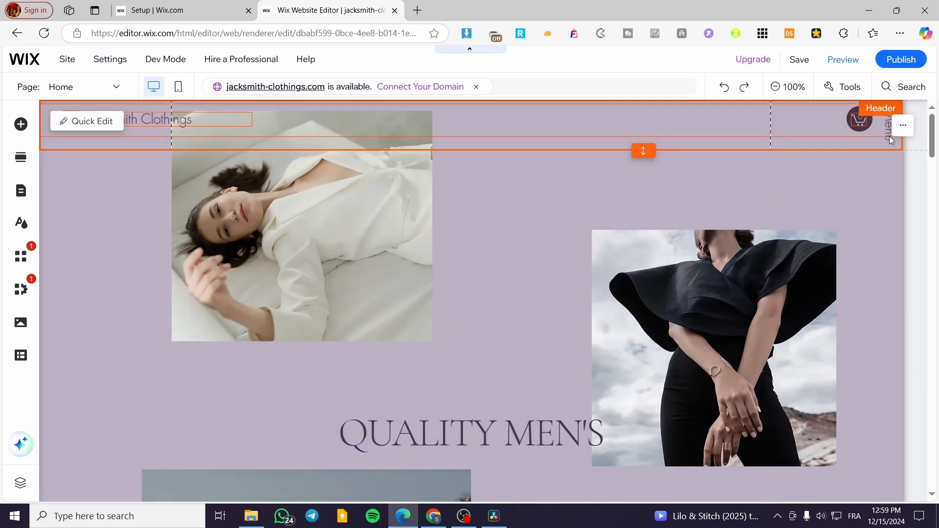
# Start adding a site page and browse the Bookings, Restaurants, Blog, Pricing Plans, Portfolio and Dynamic Pages categories.
pyautogui.click(889, 127)
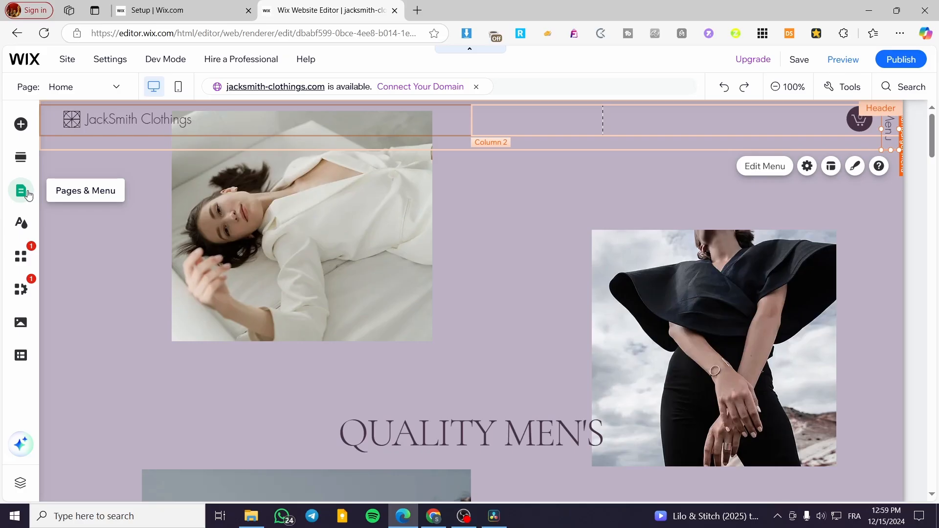
pyautogui.click(29, 195)
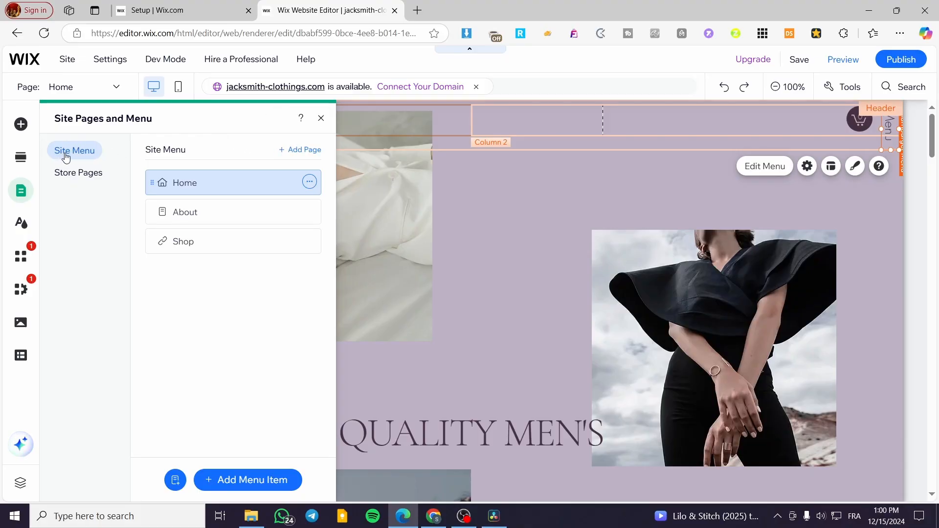
pyautogui.click(304, 150)
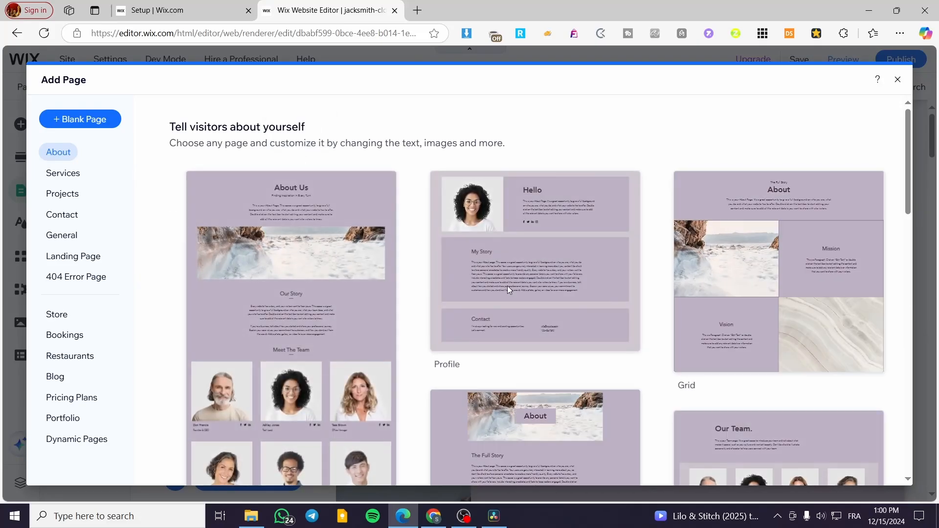
pyautogui.click(66, 336)
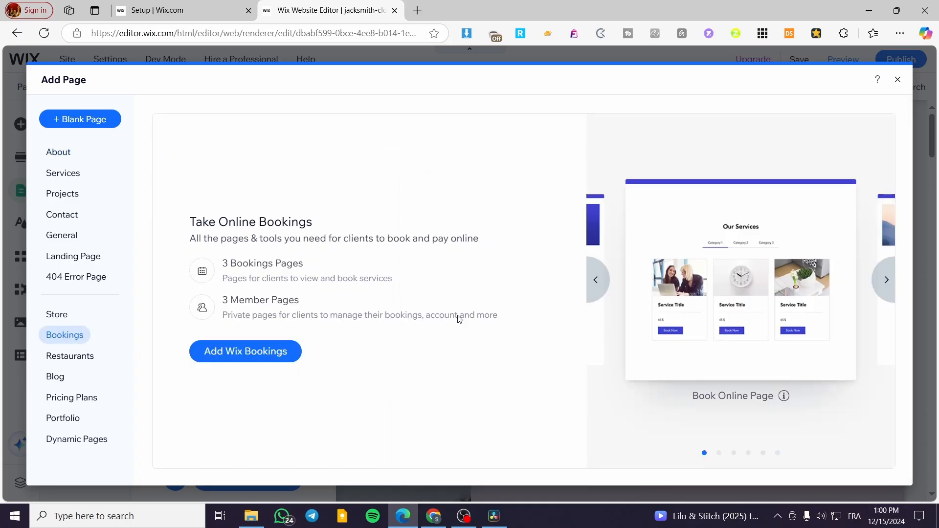
pyautogui.click(56, 358)
pyautogui.click(56, 379)
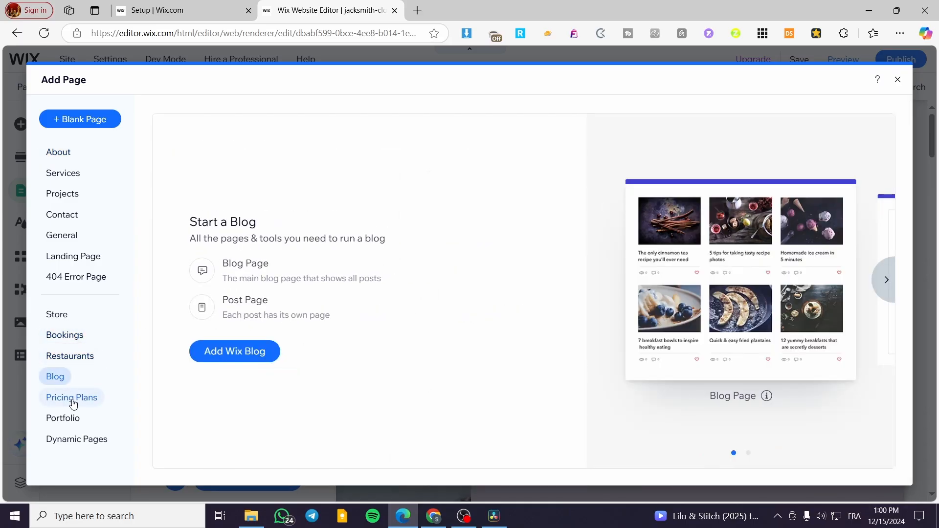
pyautogui.click(73, 401)
pyautogui.click(75, 420)
pyautogui.click(93, 439)
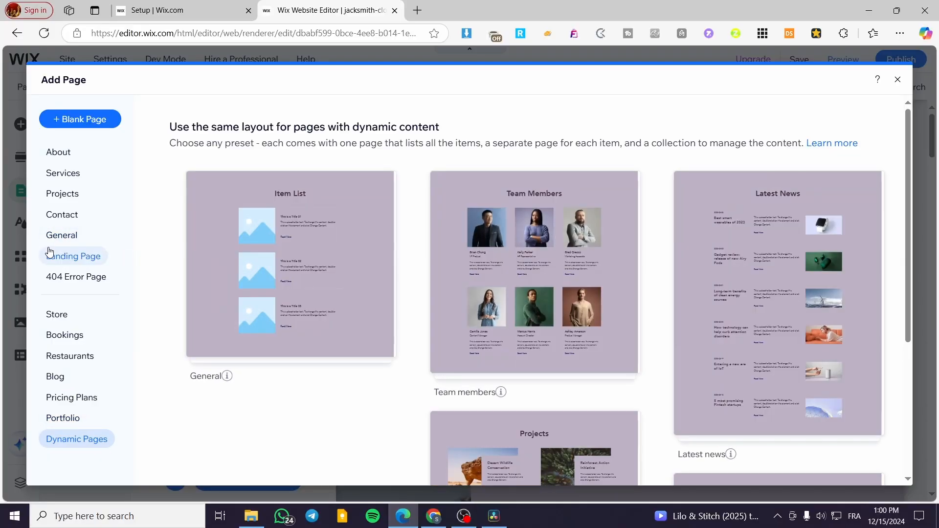
# Add a new page to the site using the App landing page template from the Landing Page category.
pyautogui.click(67, 238)
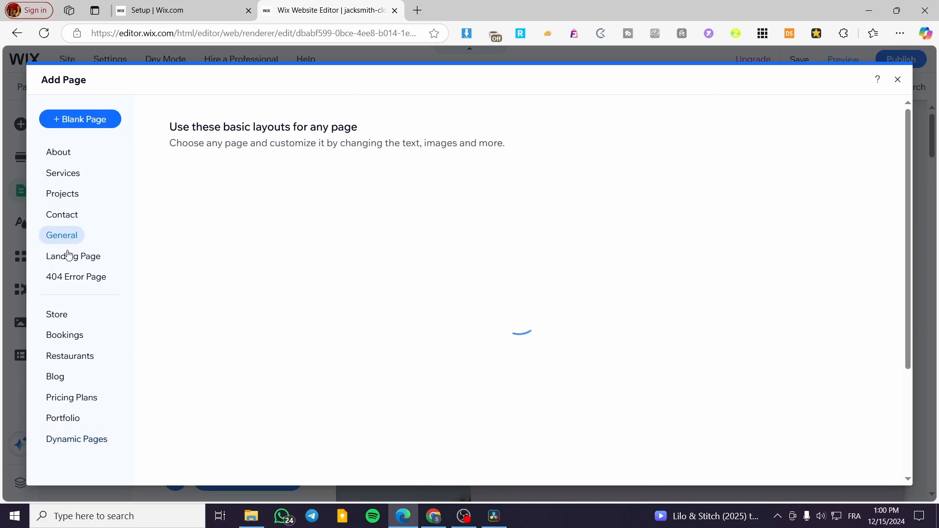
pyautogui.click(72, 258)
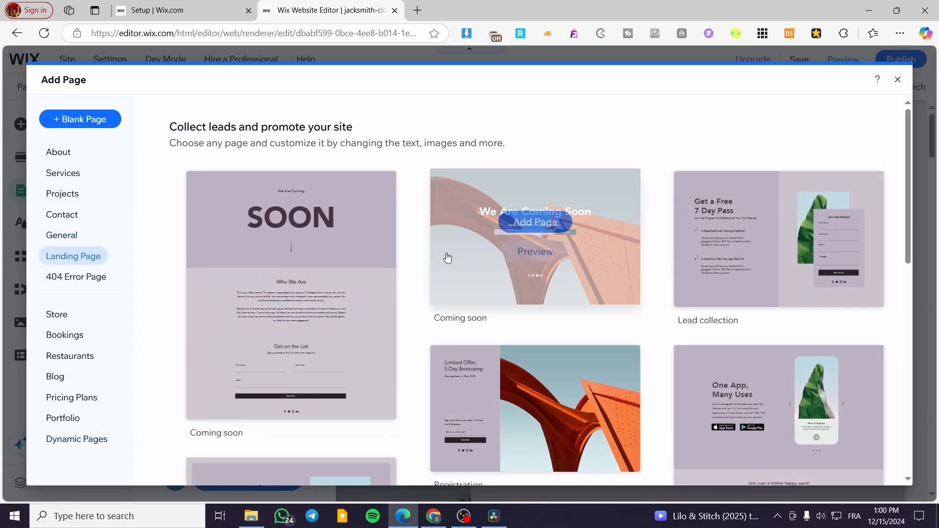
pyautogui.scroll(-3, 763, 235)
pyautogui.scroll(1, 904, 402)
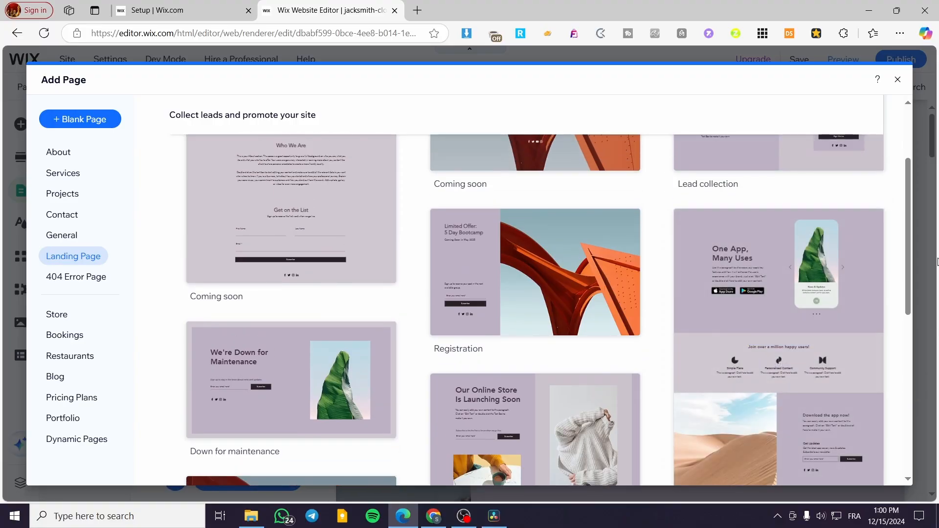
pyautogui.scroll(-4, 782, 328)
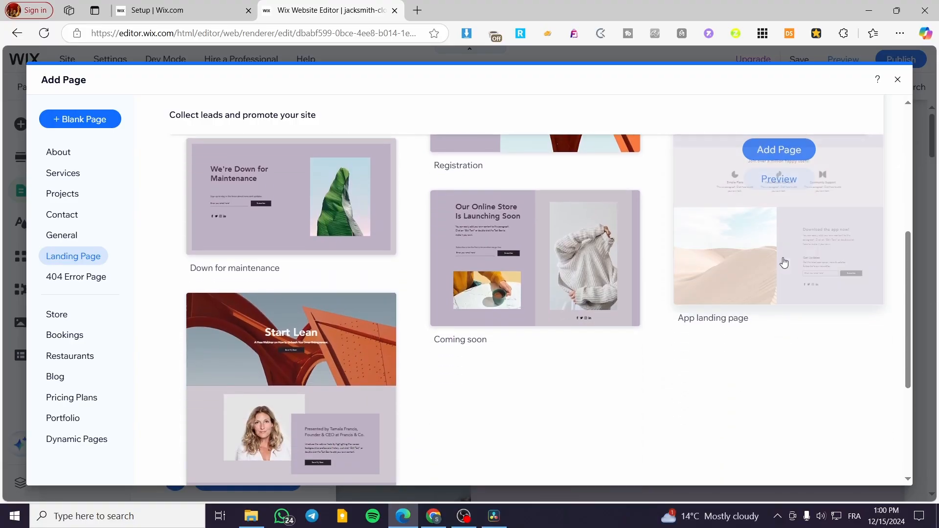
pyautogui.click(779, 149)
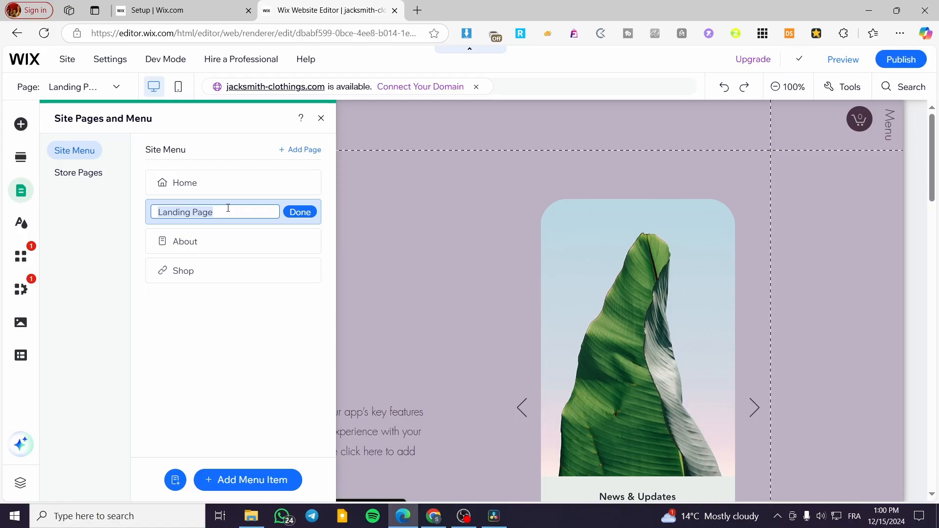
# Rename the new landing page as the Members Only page and close the site pages list.
pyautogui.write('Members Only')
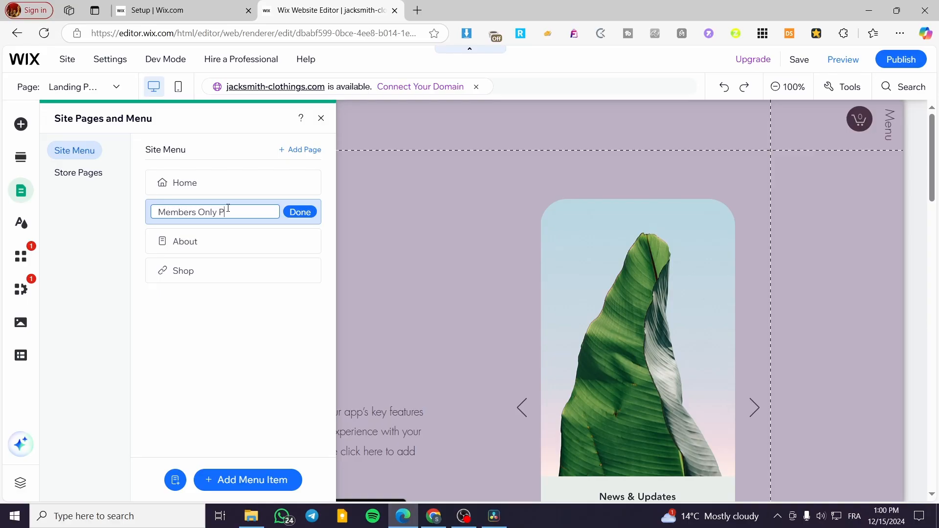
pyautogui.press('Return')
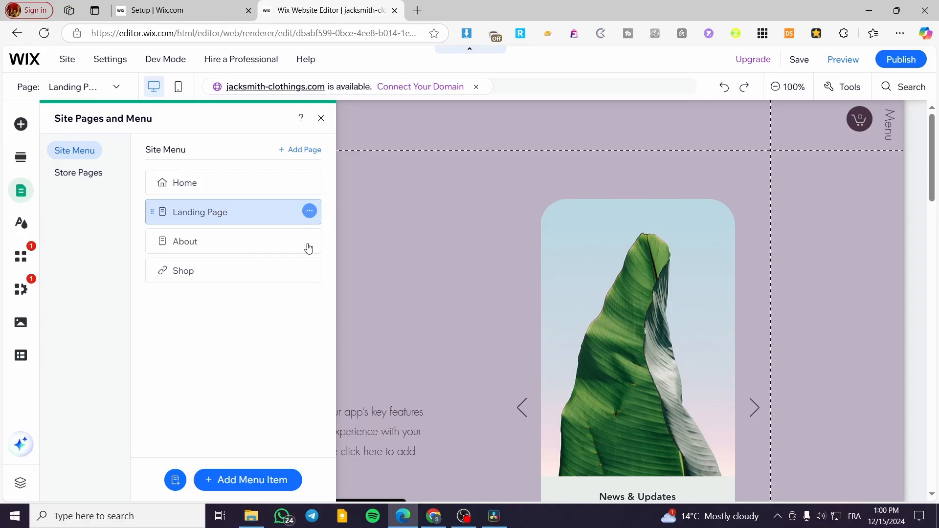
pyautogui.click(321, 118)
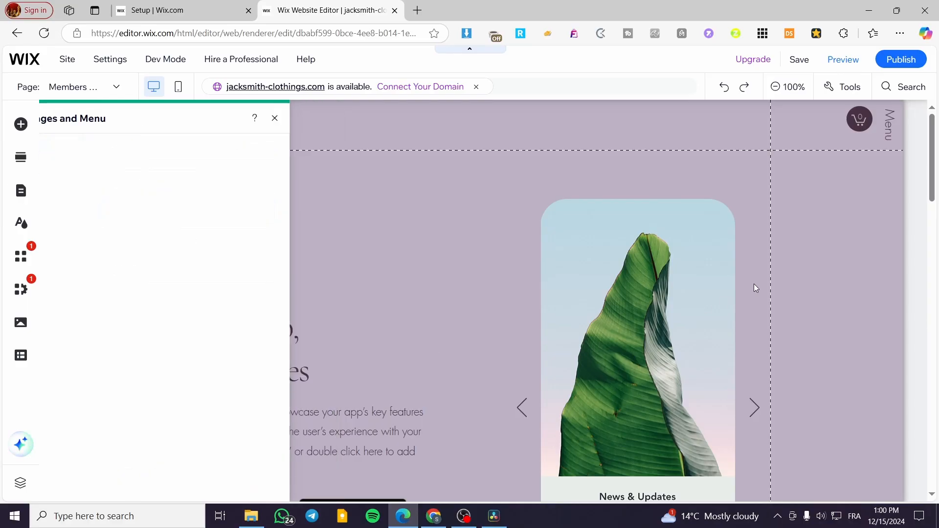
# Examine the new page's sections from the app introduction down to the footer.
pyautogui.scroll(-8, 632, 215)
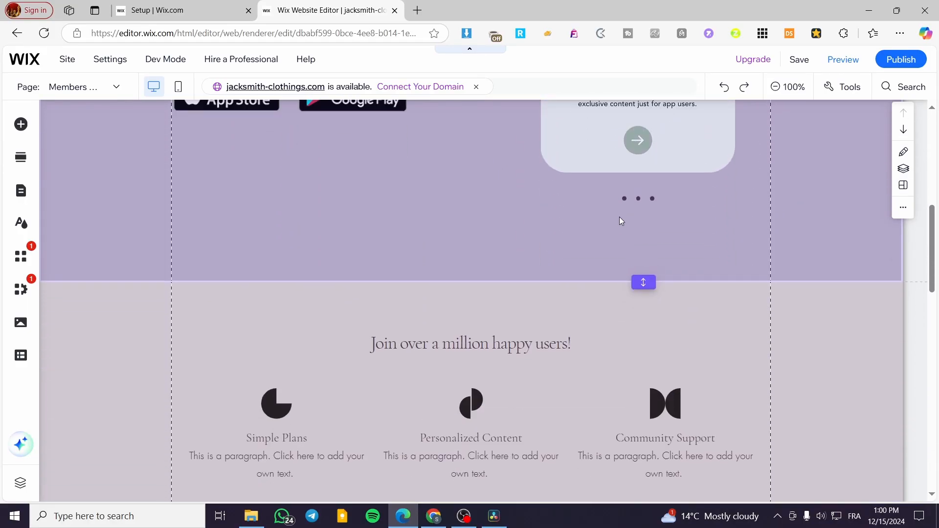
pyautogui.scroll(5, 619, 216)
pyautogui.scroll(-10, 741, 289)
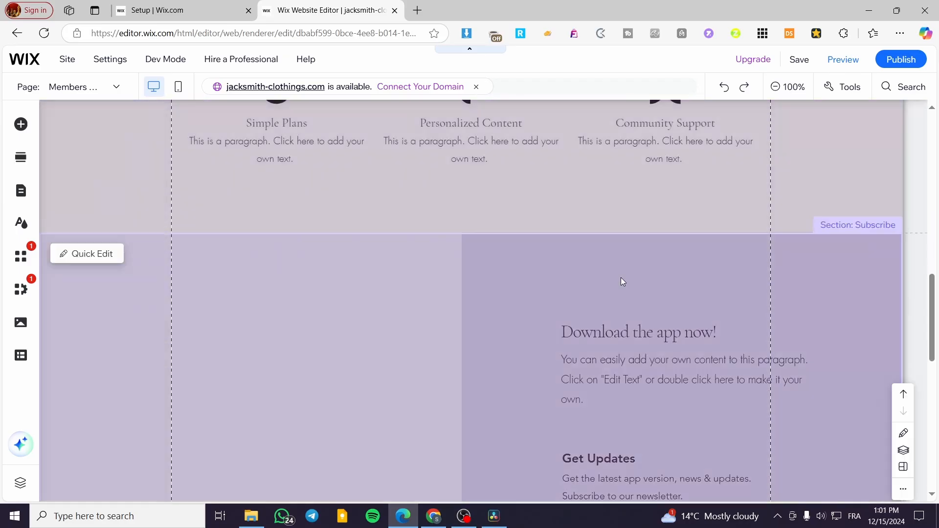
pyautogui.scroll(-8, 486, 354)
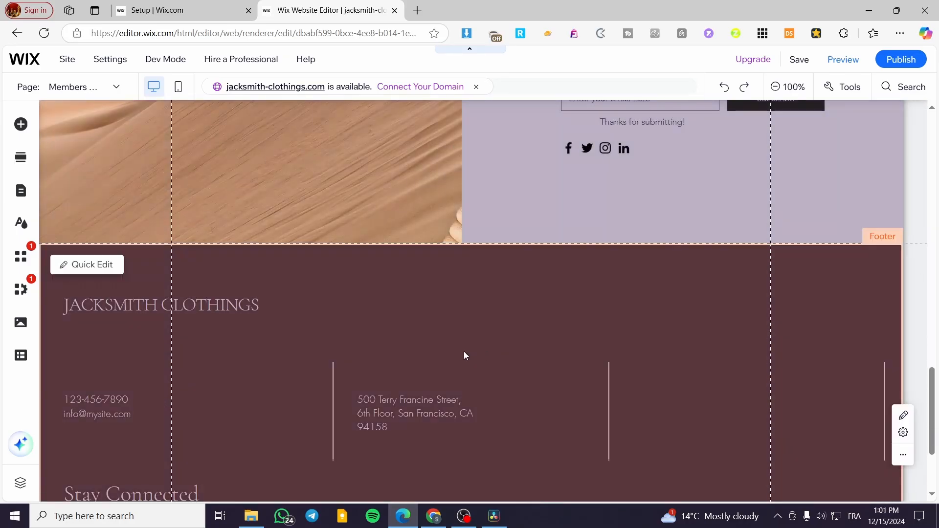
pyautogui.scroll(-3, 440, 359)
pyautogui.scroll(9, 465, 386)
pyautogui.scroll(15, 530, 406)
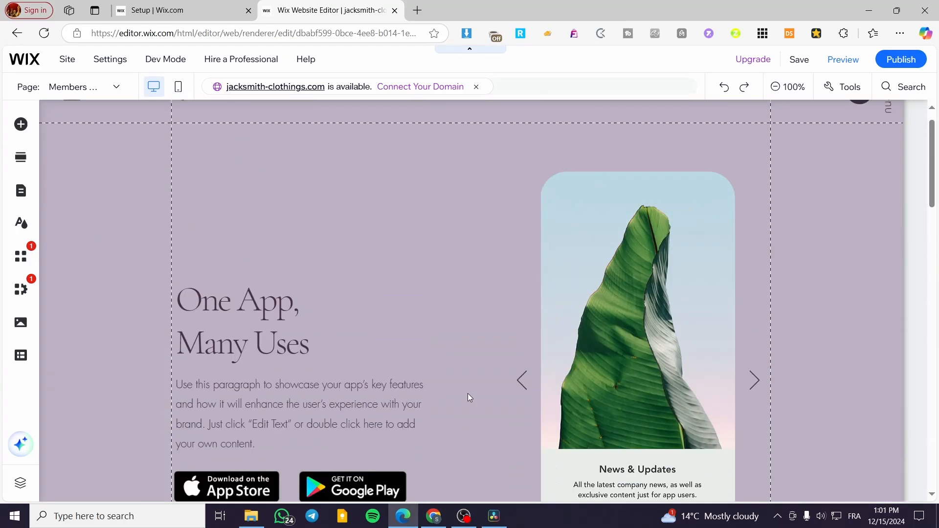
# Insert an untitled section below the app introduction, check the designed section options, and open the element library for it.
pyautogui.scroll(-5, 459, 212)
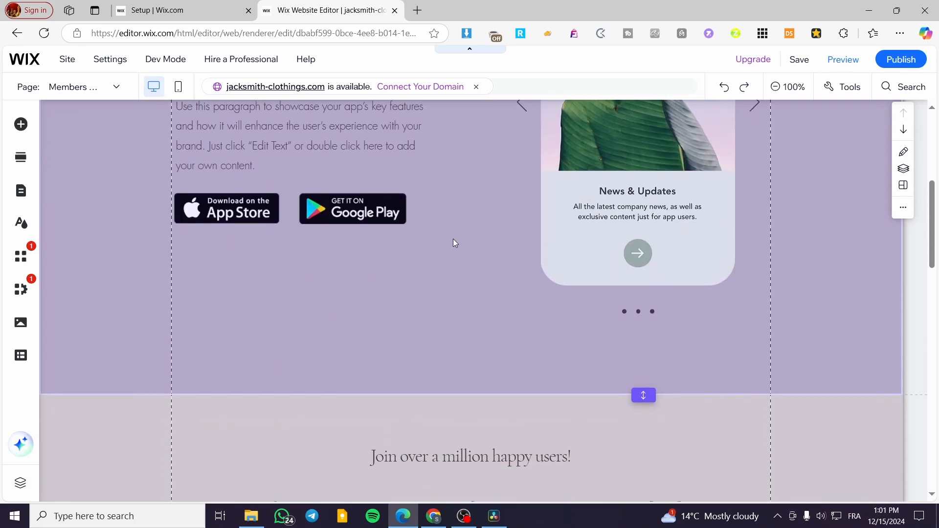
pyautogui.moveTo(597, 391)
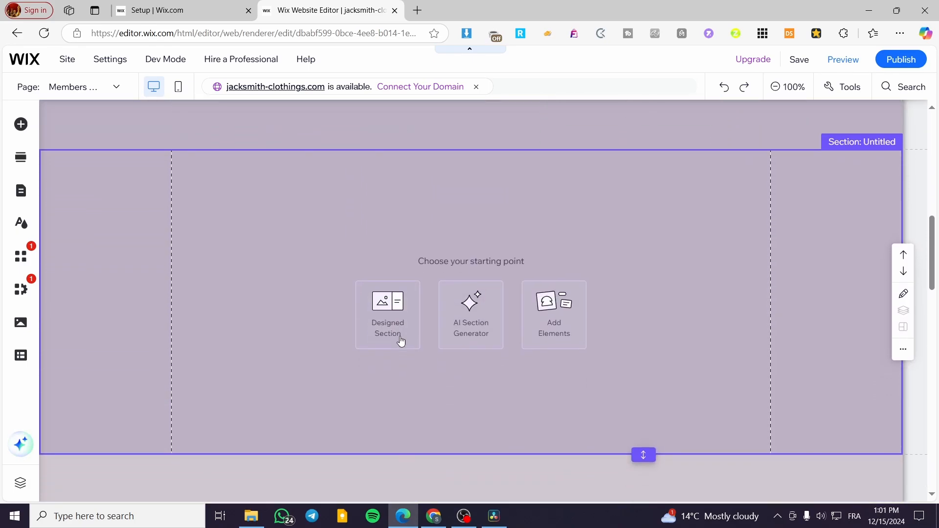
pyautogui.click(401, 341)
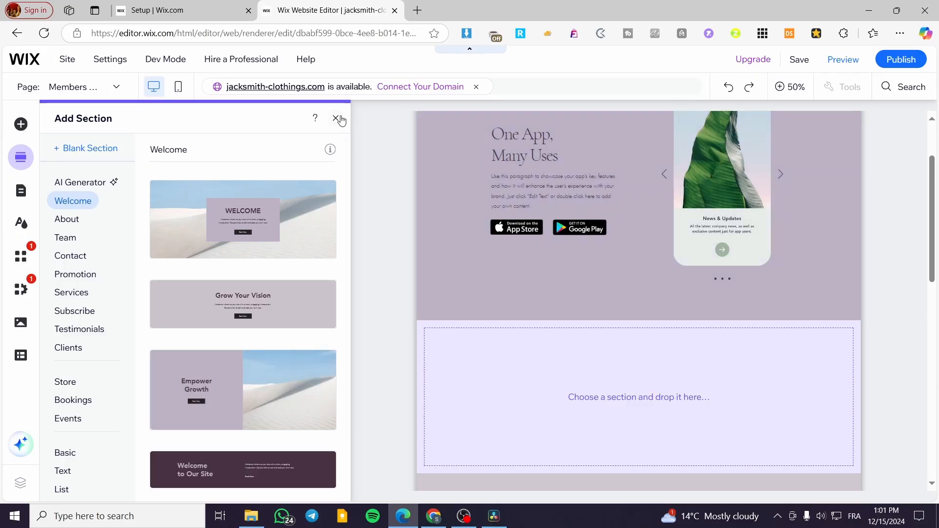
pyautogui.click(336, 118)
pyautogui.scroll(-6, 615, 360)
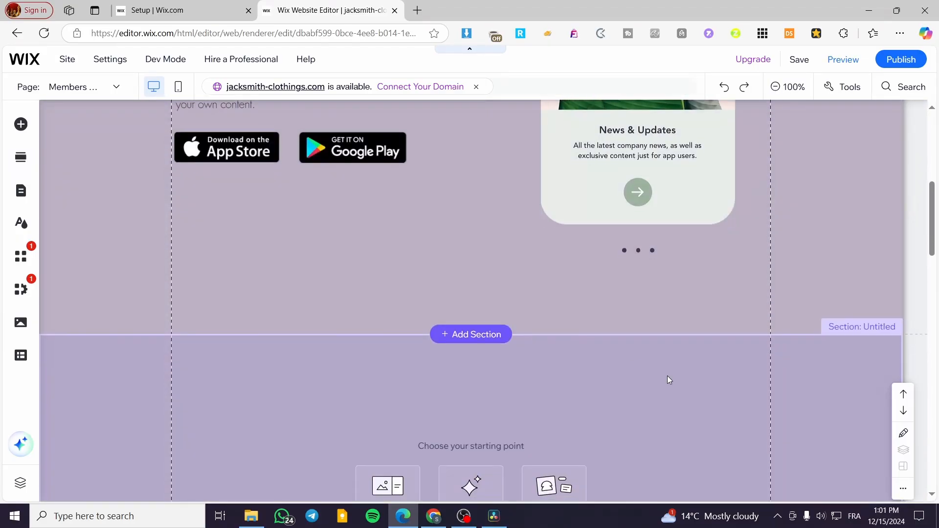
pyautogui.click(566, 304)
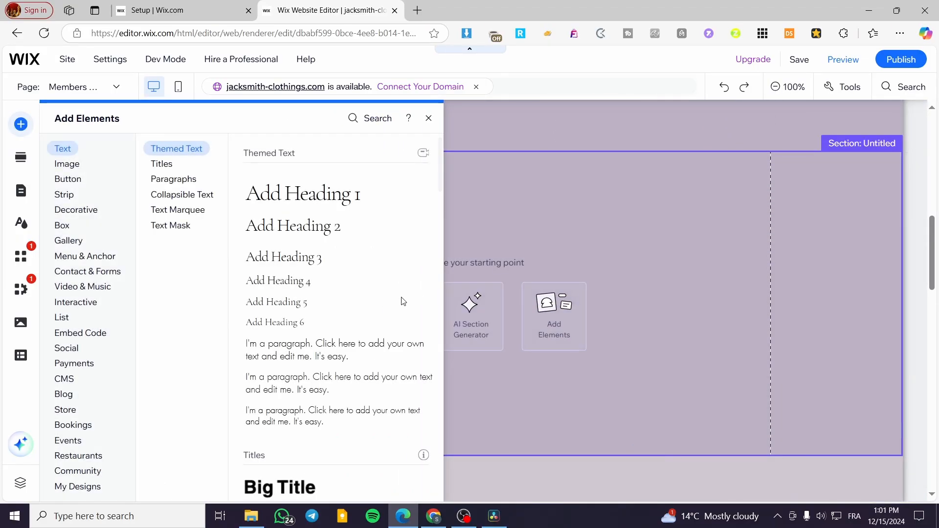
# Add a Video Upload player to the empty section and enlarge it to nearly the full width between the page gridlines.
pyautogui.click(101, 288)
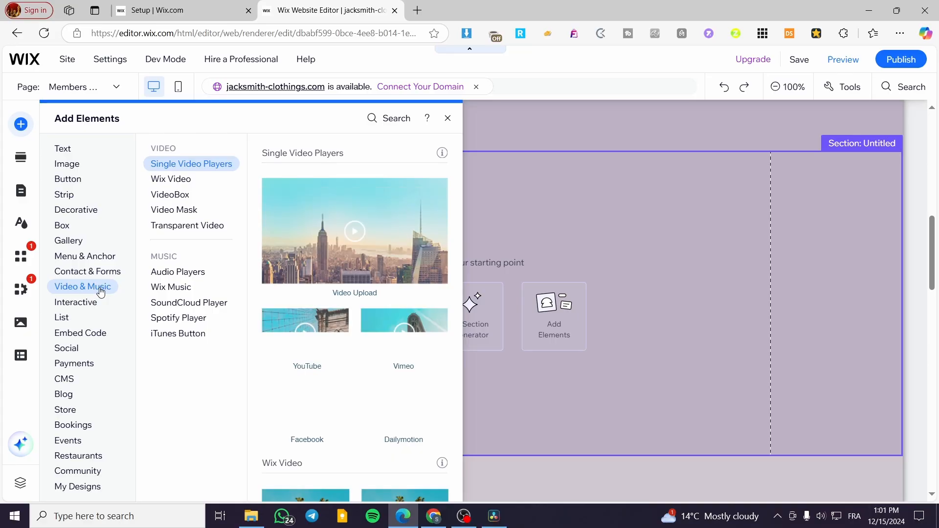
pyautogui.moveTo(349, 229); pyautogui.dragTo(509, 277)
pyautogui.moveTo(539, 318); pyautogui.dragTo(576, 322)
pyautogui.scroll(-3, 563, 313)
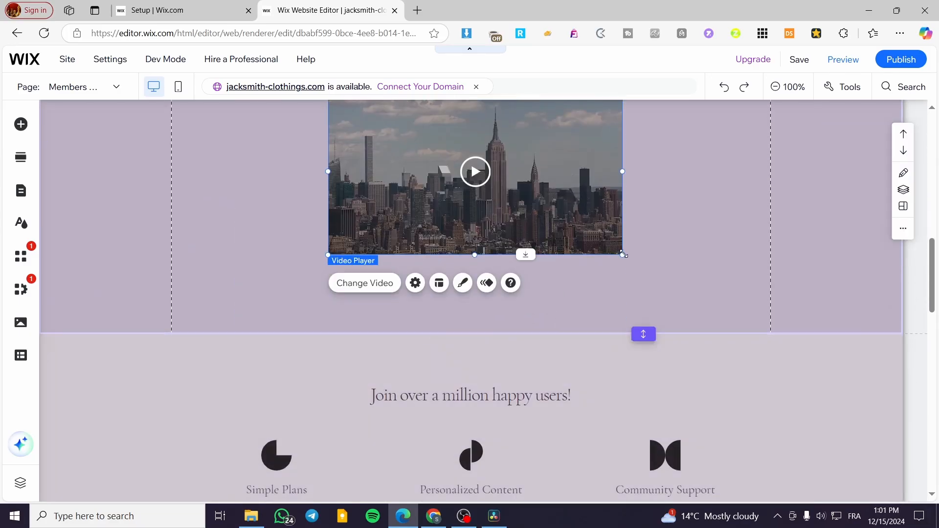
pyautogui.moveTo(622, 254); pyautogui.dragTo(748, 325)
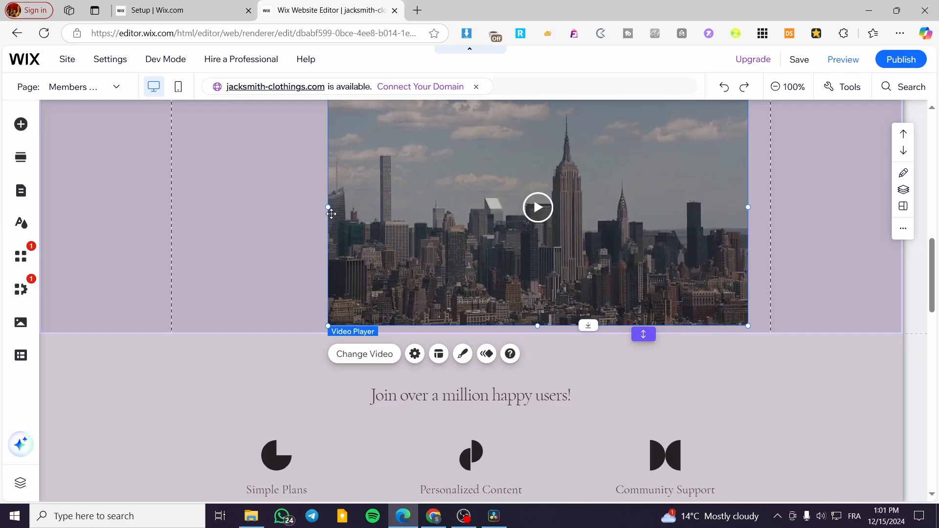
pyautogui.moveTo(323, 208); pyautogui.dragTo(199, 207)
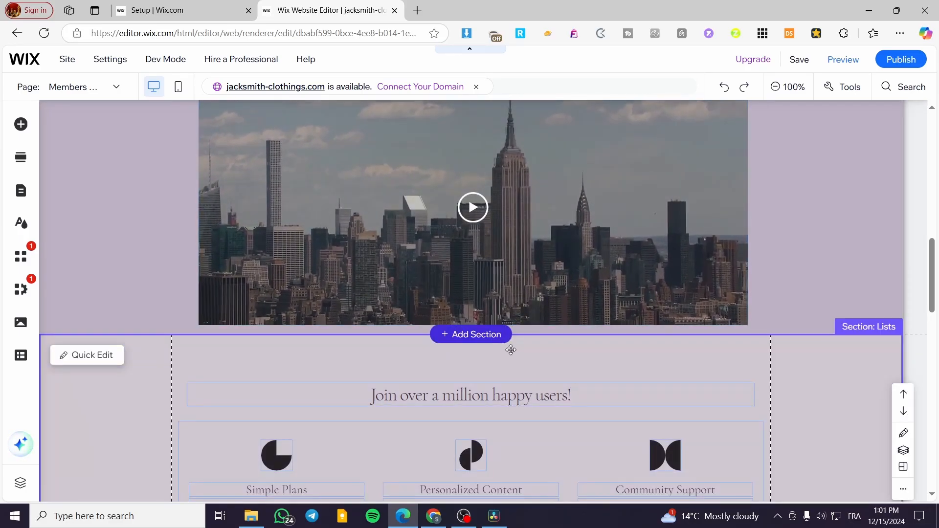
# Insert another blank section below the video section and place a Spotify Player in it.
pyautogui.click(490, 335)
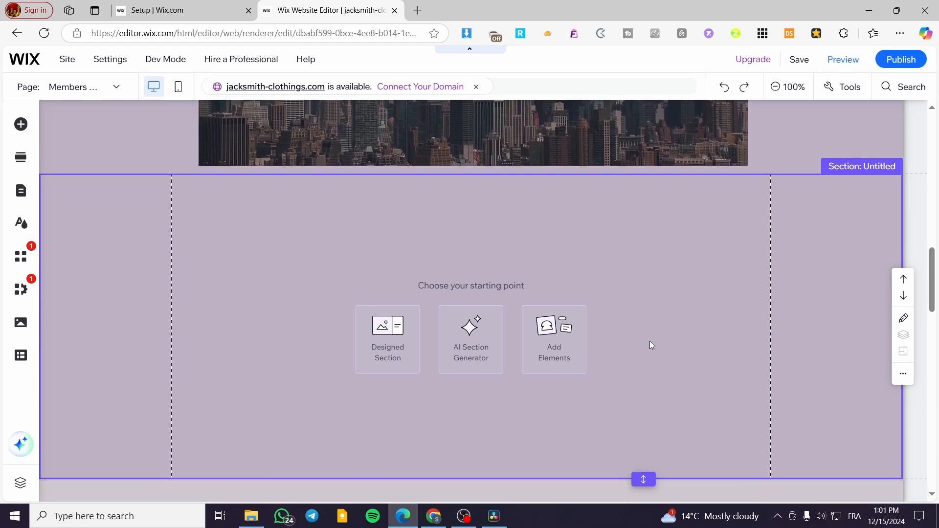
pyautogui.click(575, 341)
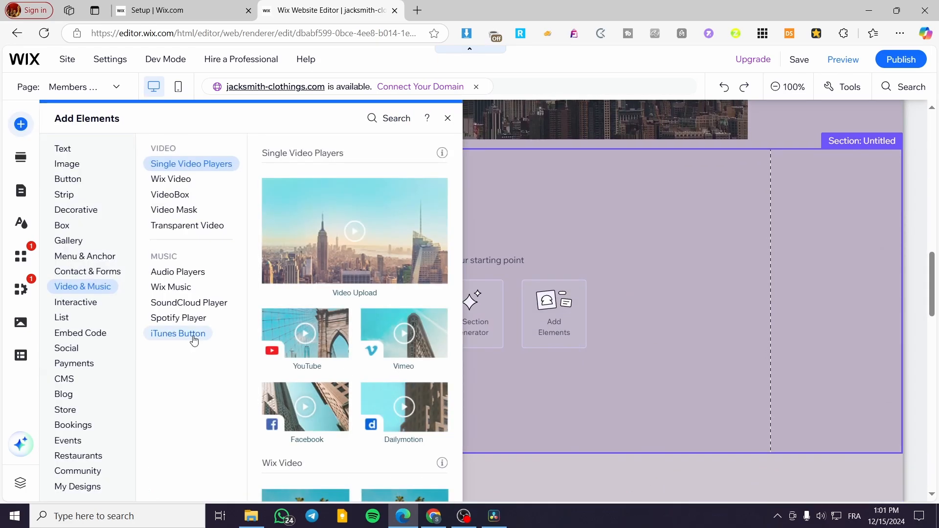
pyautogui.click(186, 334)
pyautogui.click(181, 319)
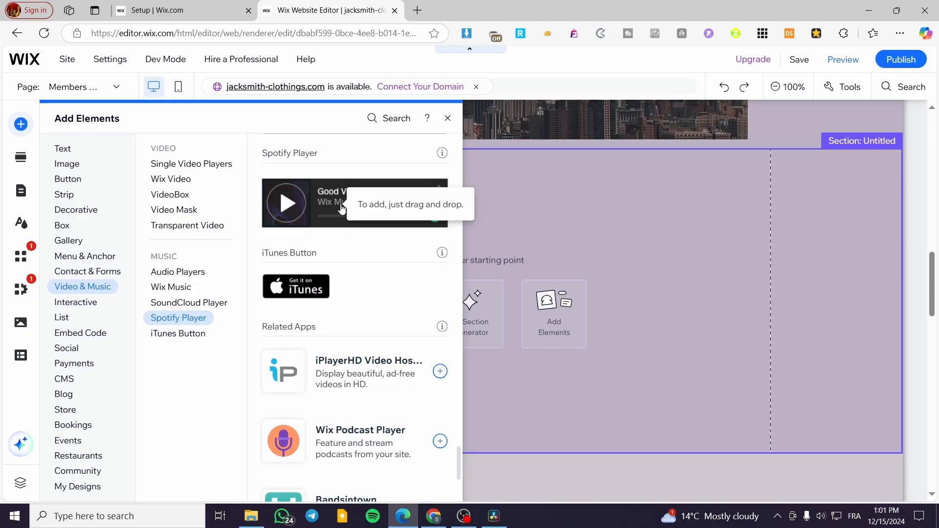
pyautogui.moveTo(336, 214); pyautogui.dragTo(299, 371)
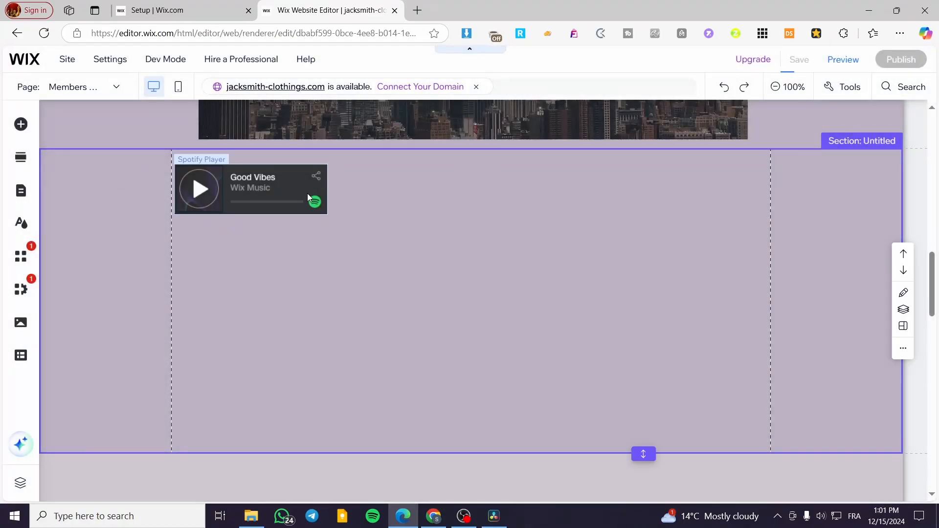
# Widen the Spotify Player in the new section while keeping its left edge in place.
pyautogui.click(308, 193)
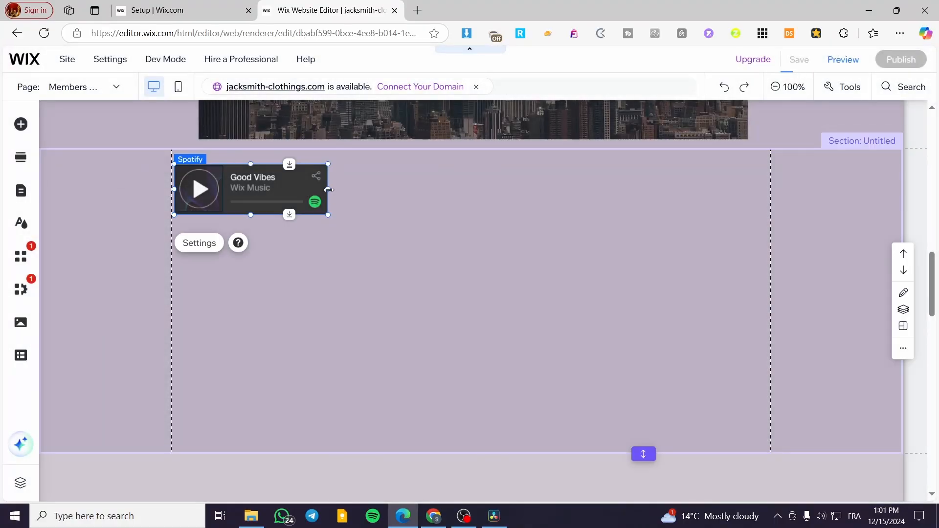
pyautogui.moveTo(328, 190); pyautogui.dragTo(382, 190)
pyautogui.moveTo(277, 214)
pyautogui.mouseDown()
pyautogui.moveTo(278, 344)
pyautogui.moveTo(287, 217)
pyautogui.moveTo(279, 213)
pyautogui.mouseUp()
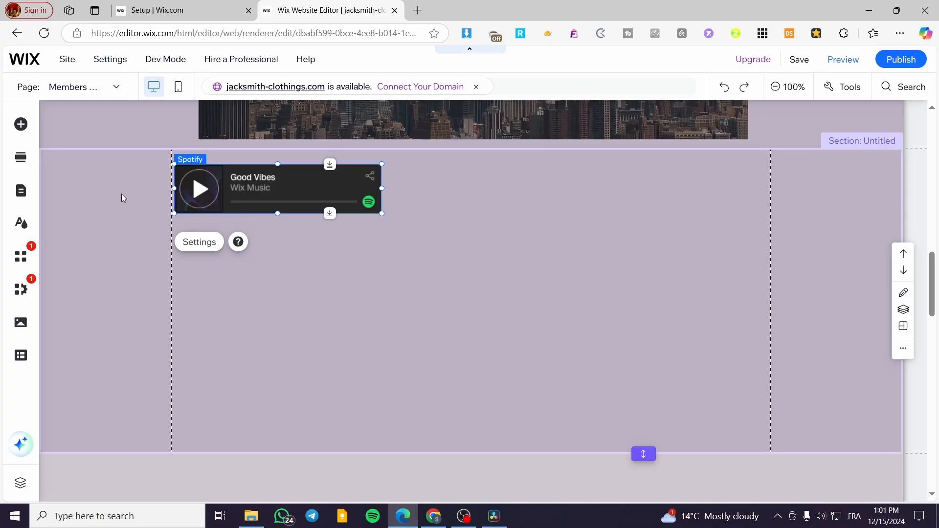
# Add the Wix Music album player with a track list against the right gridline of the Spotify section.
pyautogui.click(30, 132)
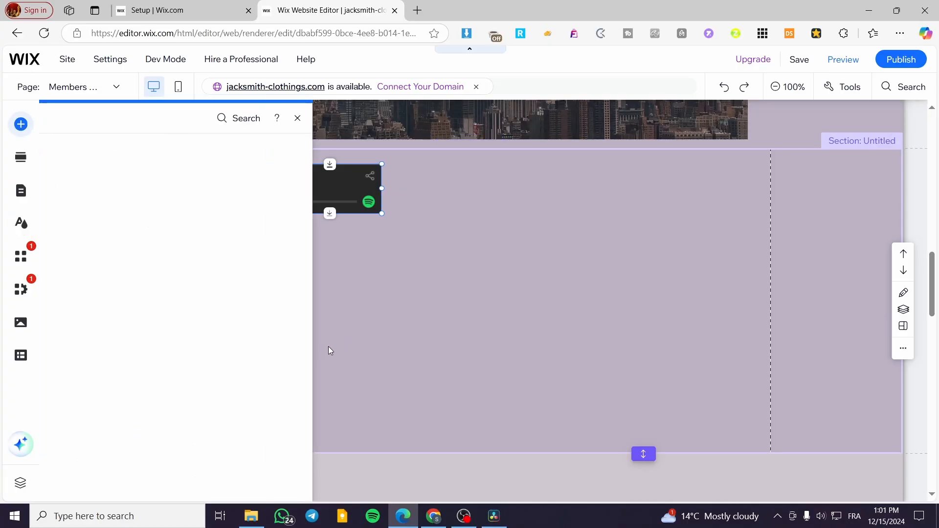
pyautogui.click(193, 340)
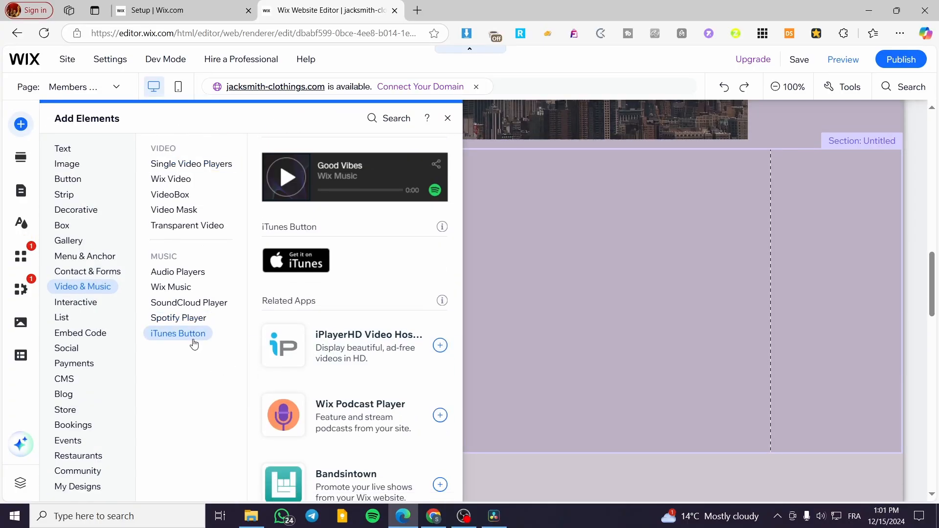
pyautogui.click(189, 308)
pyautogui.click(186, 291)
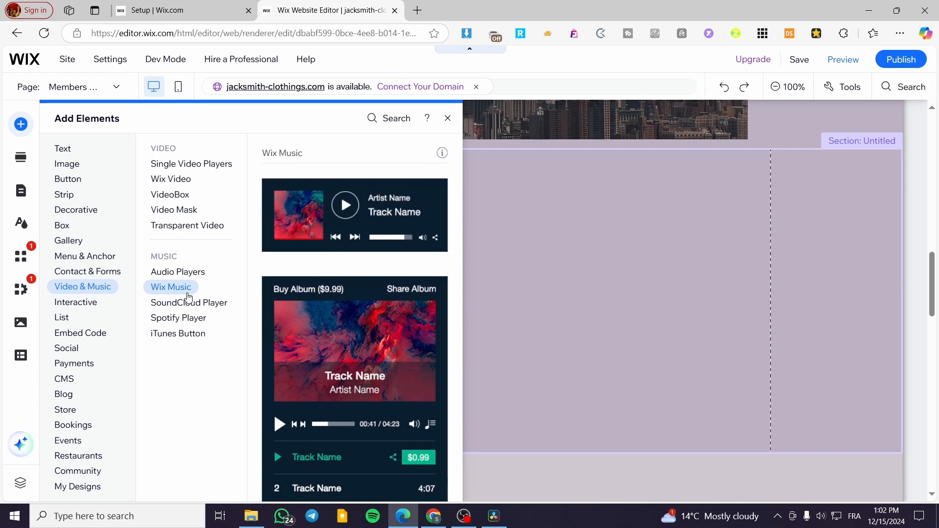
pyautogui.click(321, 333)
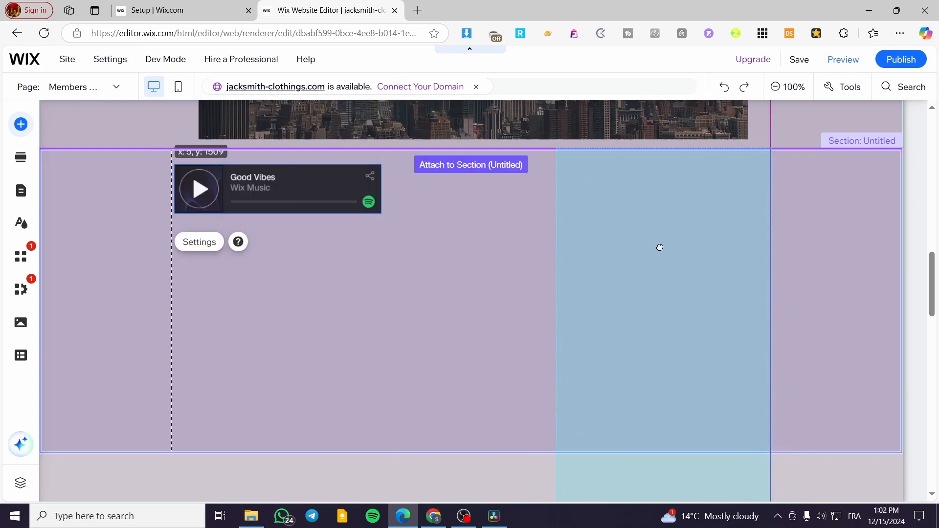
pyautogui.moveTo(664, 244); pyautogui.dragTo(664, 271)
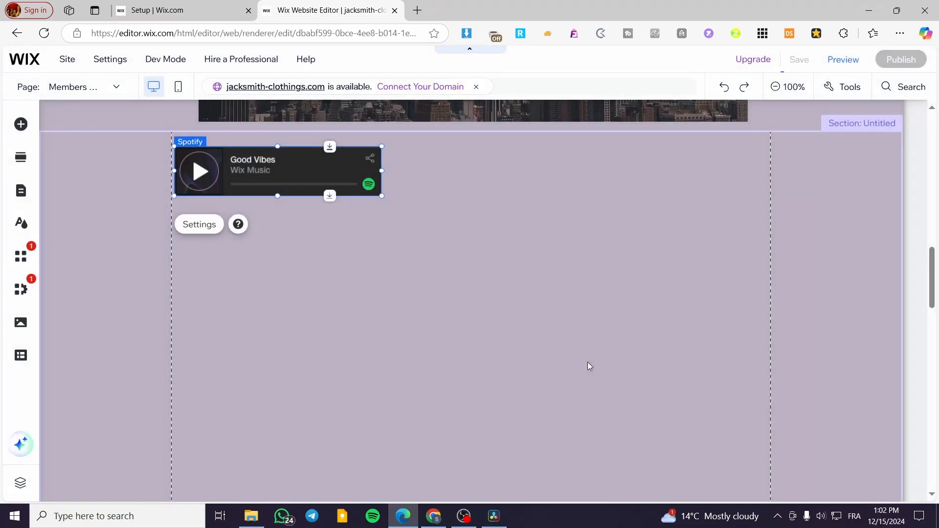
# Increase the music section's height until it contains the whole album player.
pyautogui.scroll(-3, 683, 407)
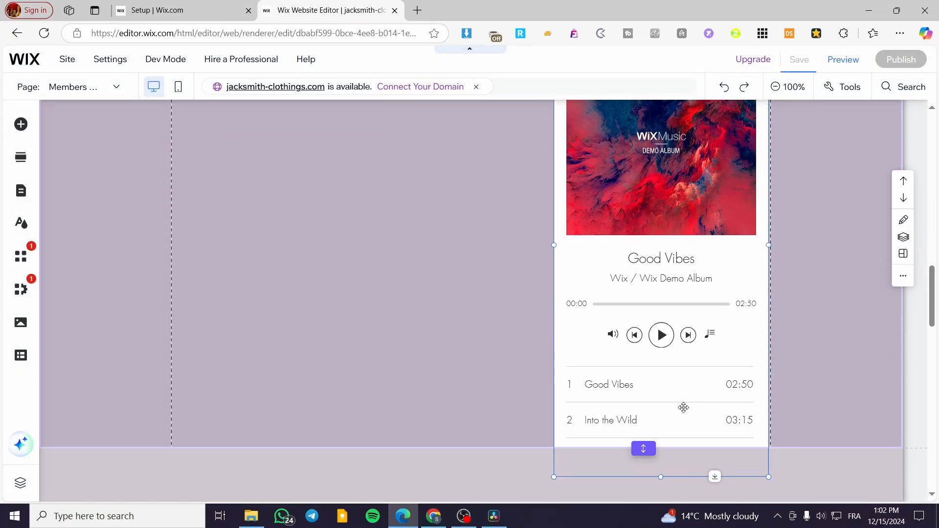
pyautogui.click(527, 447)
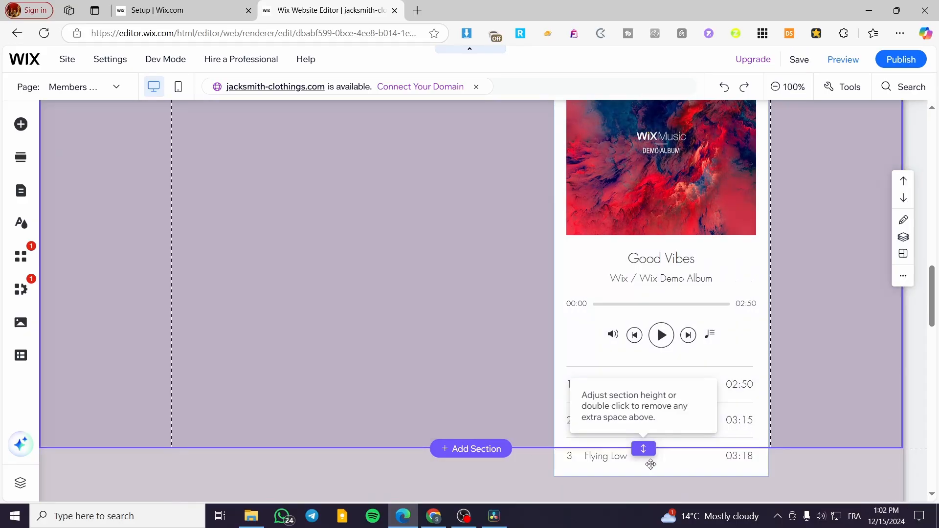
pyautogui.moveTo(645, 448); pyautogui.dragTo(645, 483)
# Open the Members Only Page's permission settings and set its access to Site members.
pyautogui.scroll(15, 495, 436)
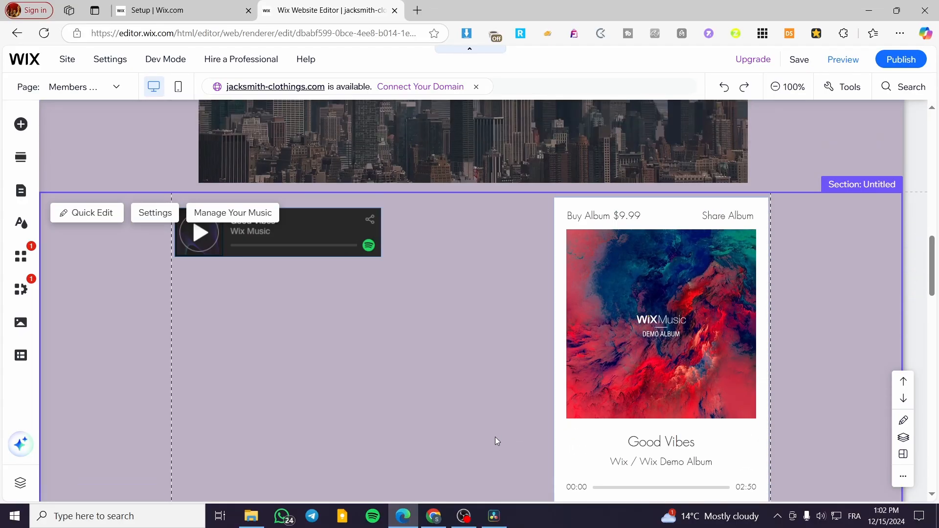
pyautogui.scroll(3, 470, 431)
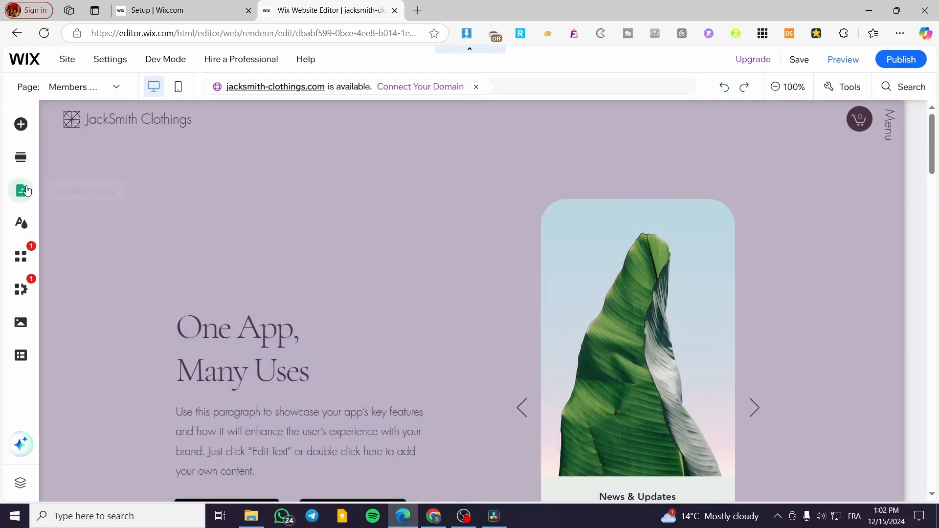
pyautogui.click(27, 191)
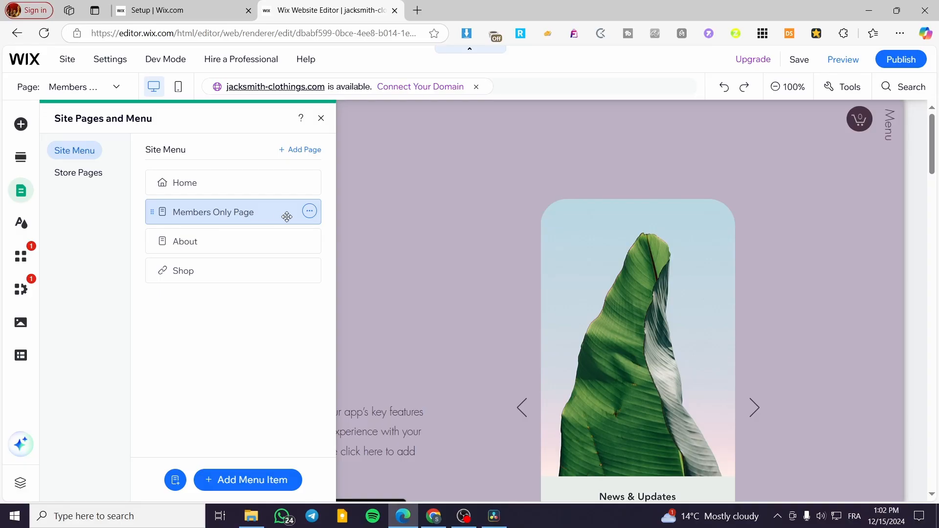
pyautogui.click(309, 212)
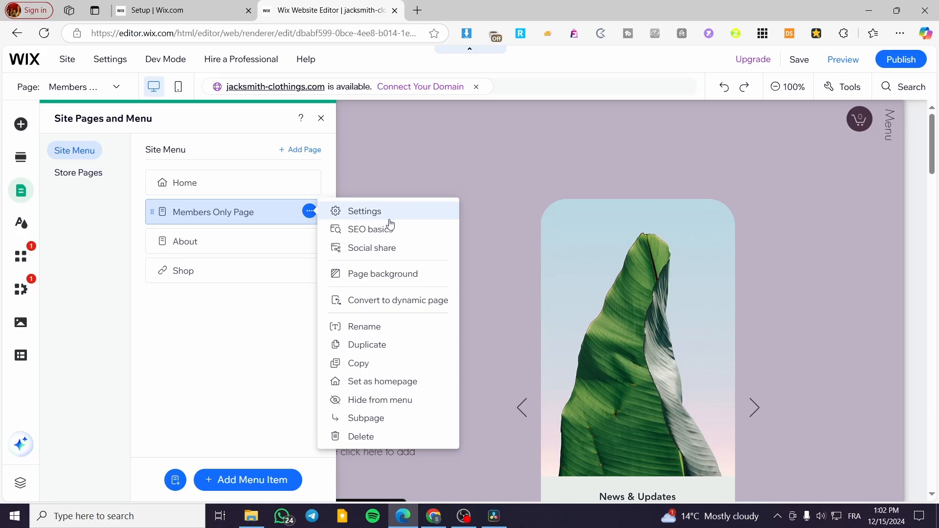
pyautogui.click(405, 220)
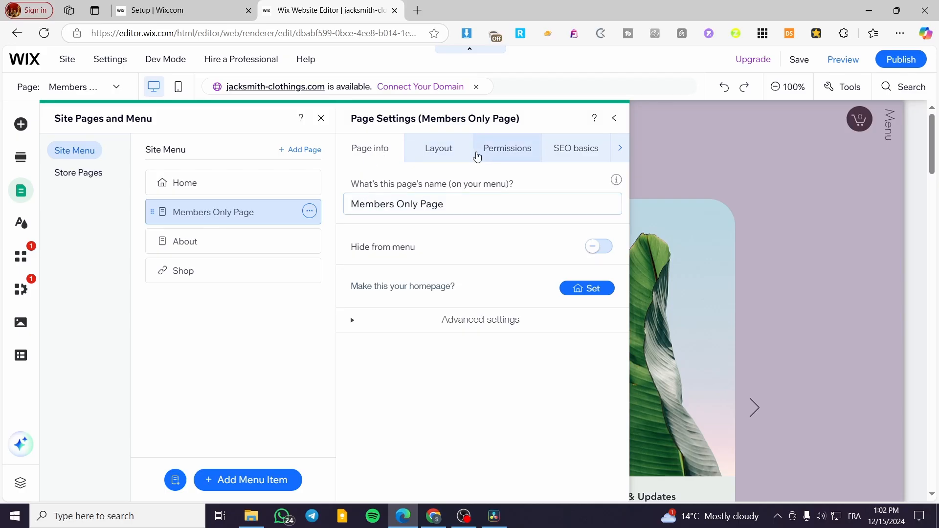
pyautogui.click(619, 148)
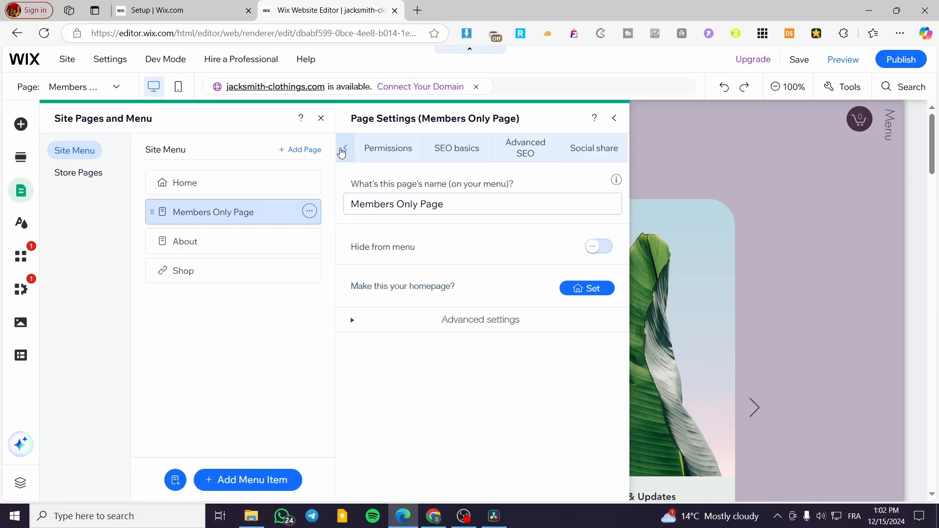
pyautogui.click(341, 150)
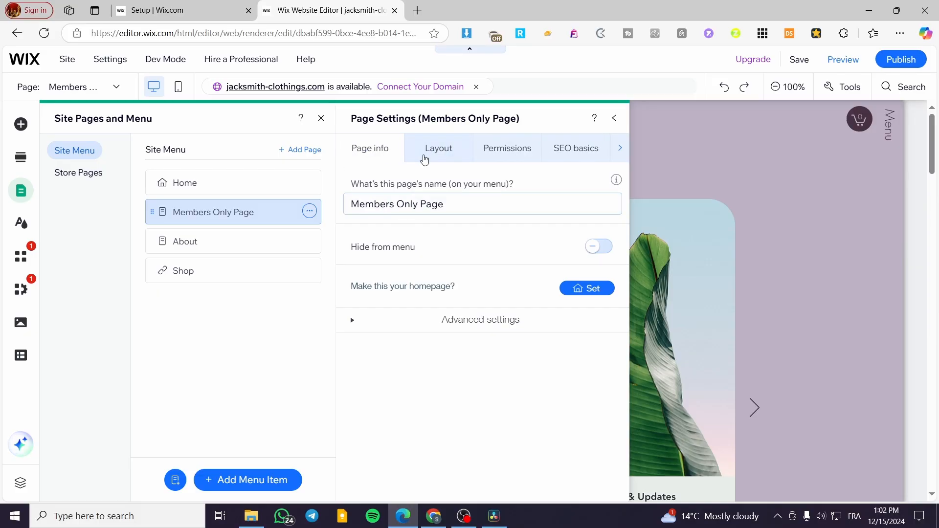
pyautogui.click(500, 155)
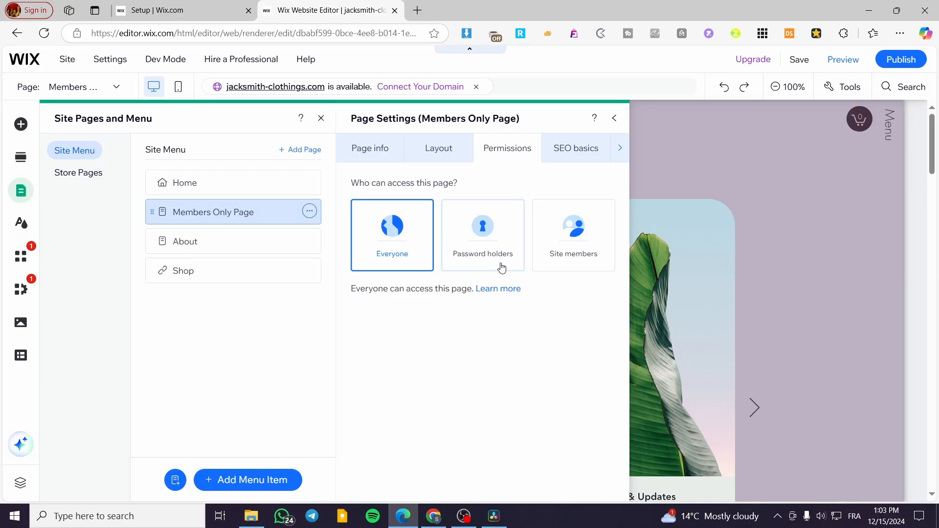
pyautogui.click(582, 255)
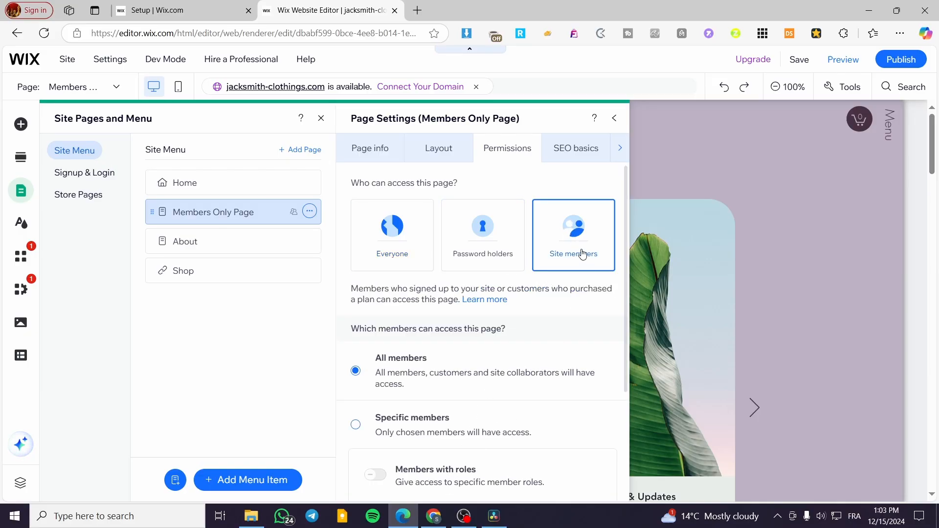
# Review the member access options, try the Password holders option, and return the page's access to Site members.
pyautogui.scroll(-2, 496, 355)
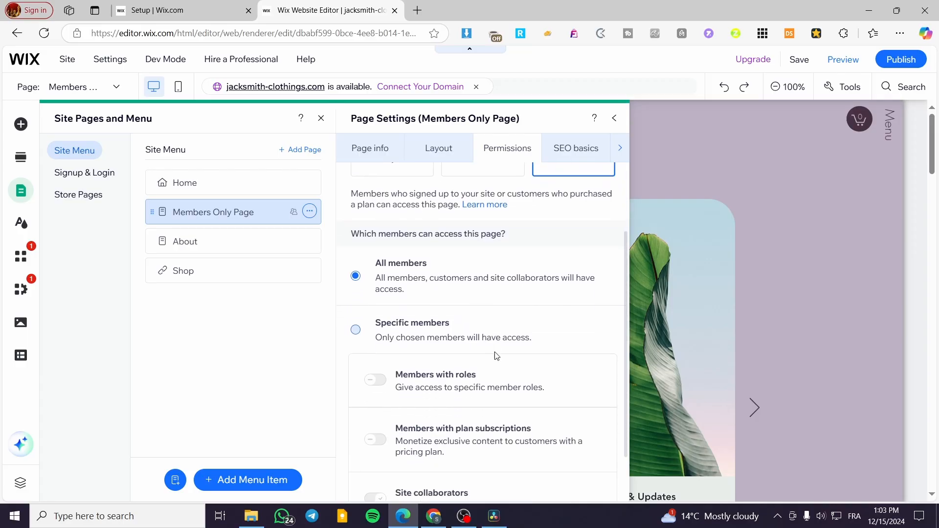
pyautogui.scroll(-1, 496, 356)
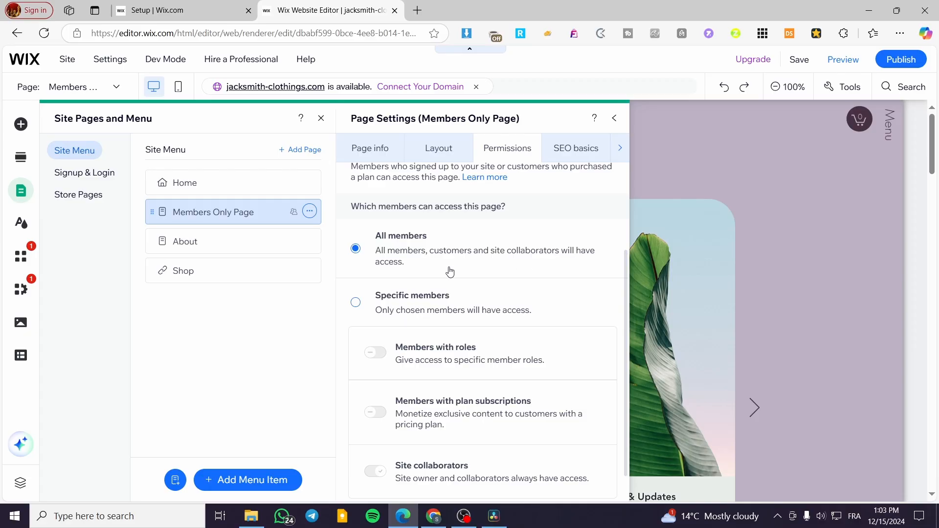
pyautogui.scroll(3, 493, 269)
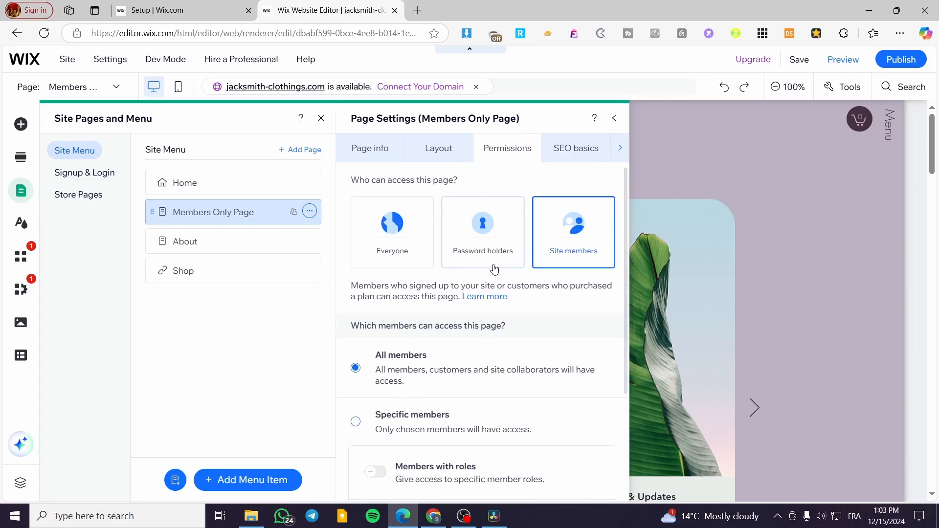
pyautogui.click(478, 223)
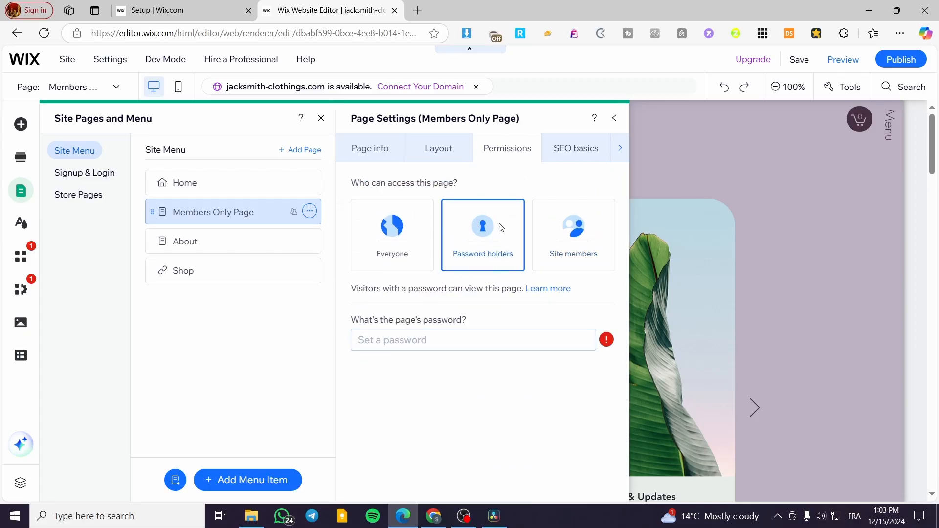
pyautogui.click(581, 235)
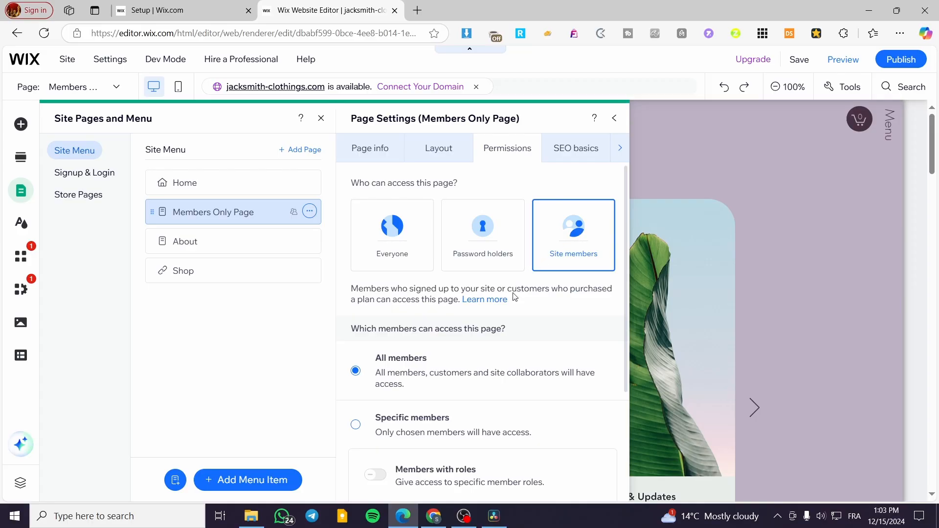
# Restrict the page to Specific members and turn on access for Members with plan subscriptions.
pyautogui.scroll(-3, 515, 297)
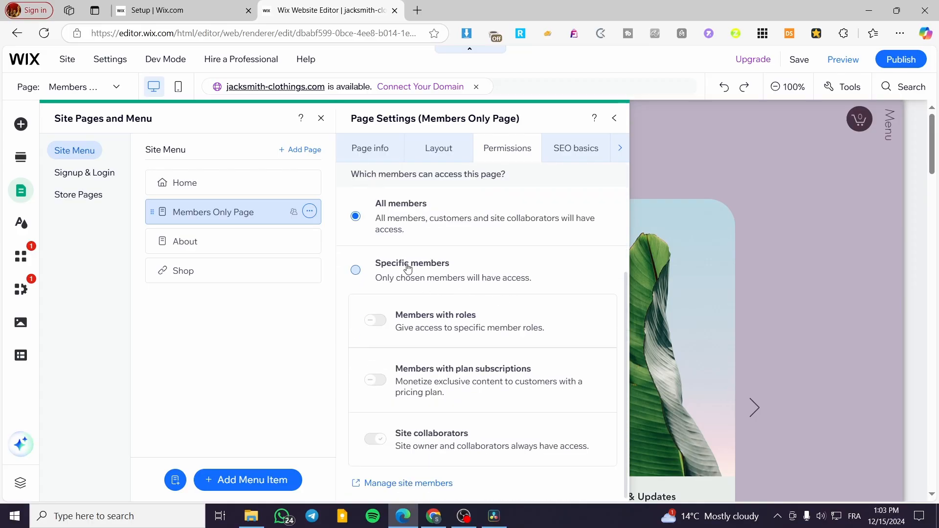
pyautogui.click(408, 269)
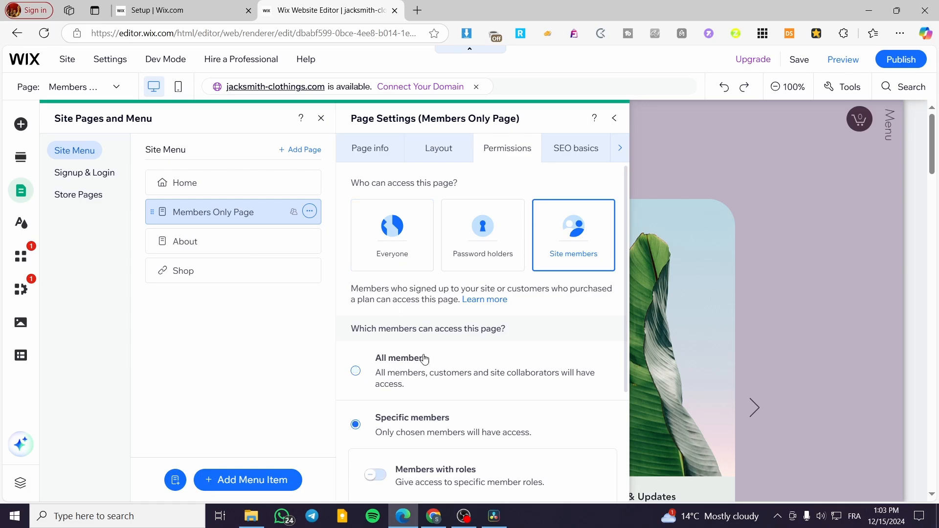
pyautogui.scroll(-3, 425, 358)
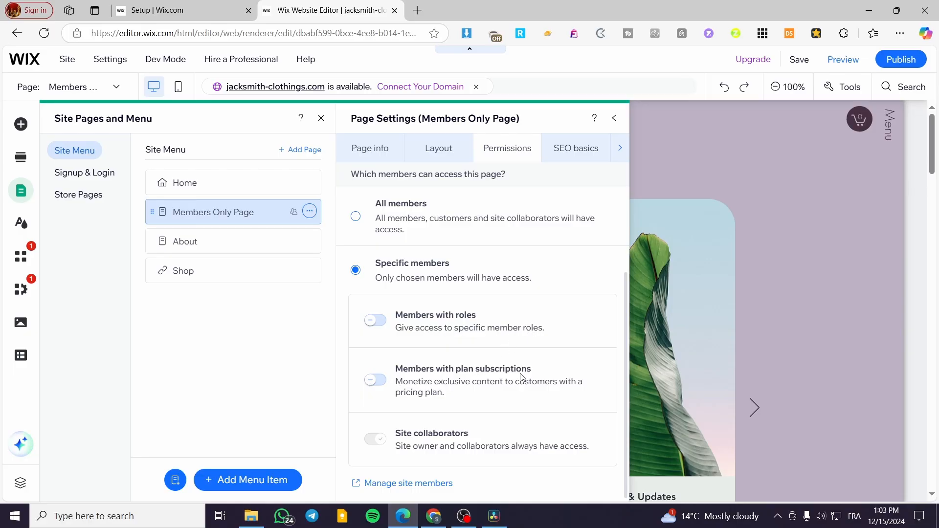
pyautogui.click(377, 381)
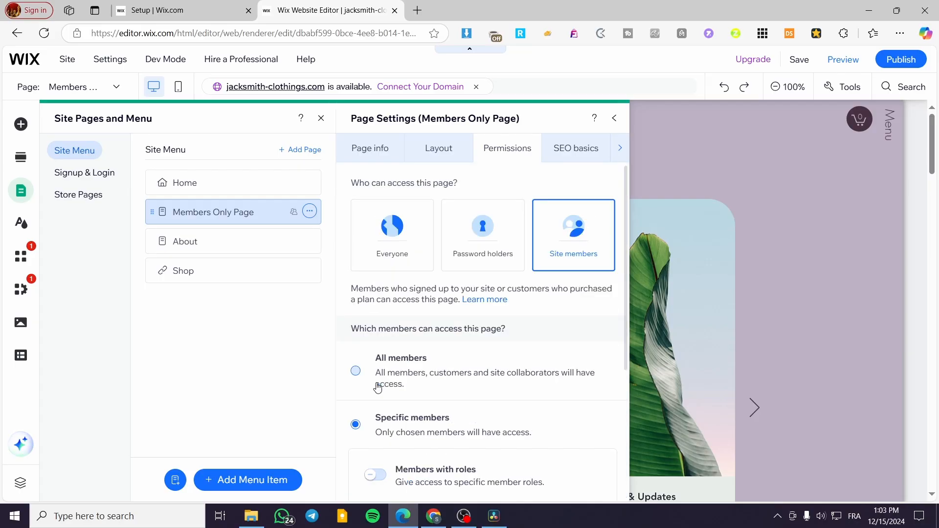
# Start creating a pricing plan from the Members with plan subscriptions access option, installing the Pricing Plans app.
pyautogui.scroll(-4, 416, 391)
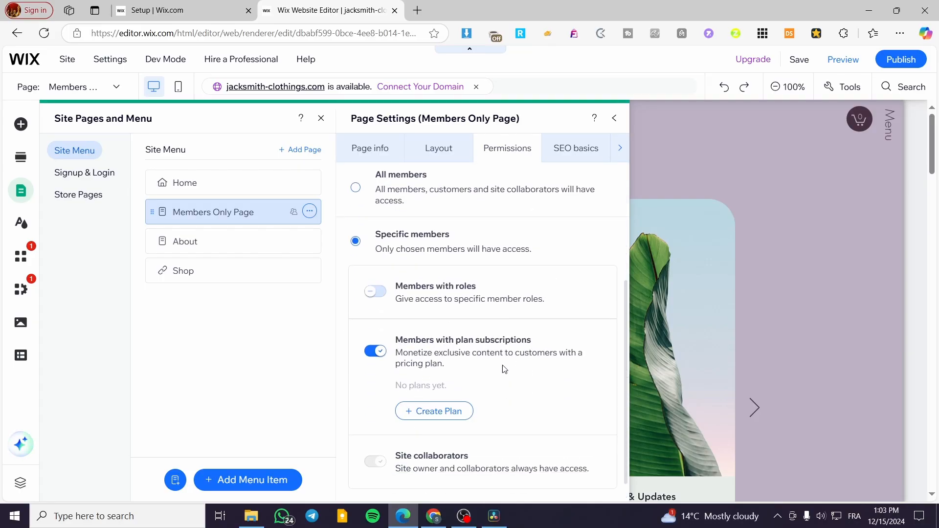
pyautogui.click(443, 411)
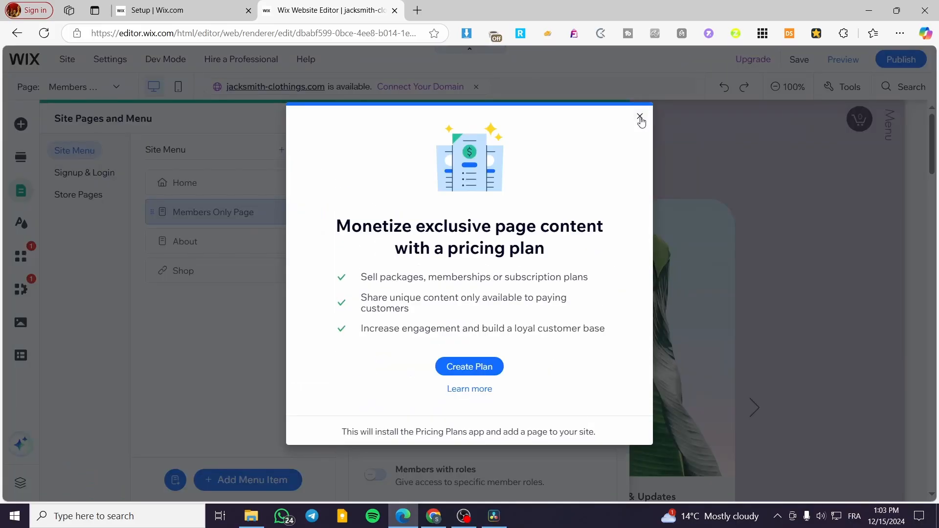
pyautogui.click(477, 367)
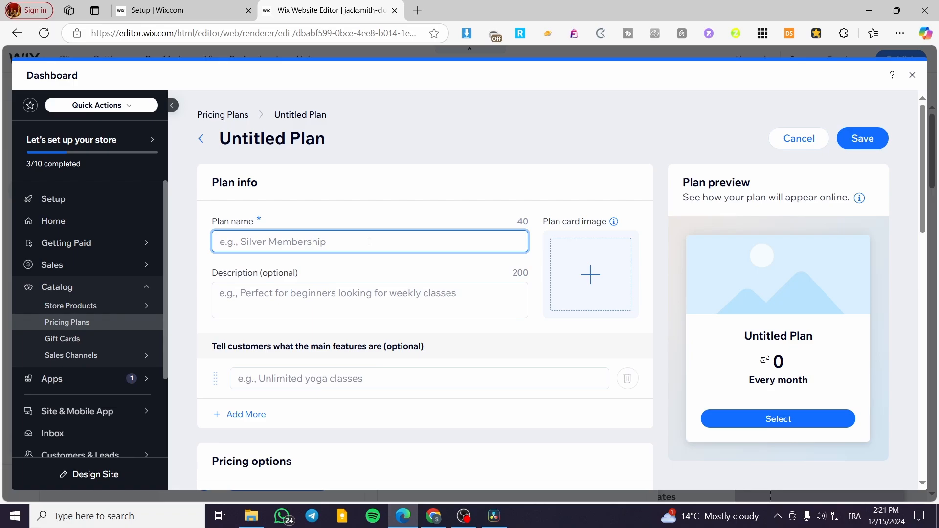
# Set the new plan's pricing option to Free and its length to Until canceled.
pyautogui.scroll(-5, 372, 244)
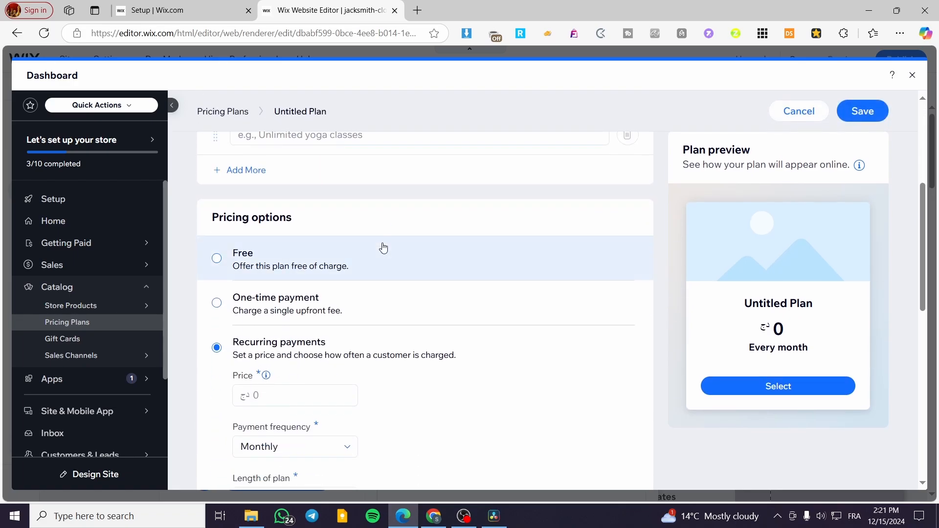
pyautogui.click(287, 273)
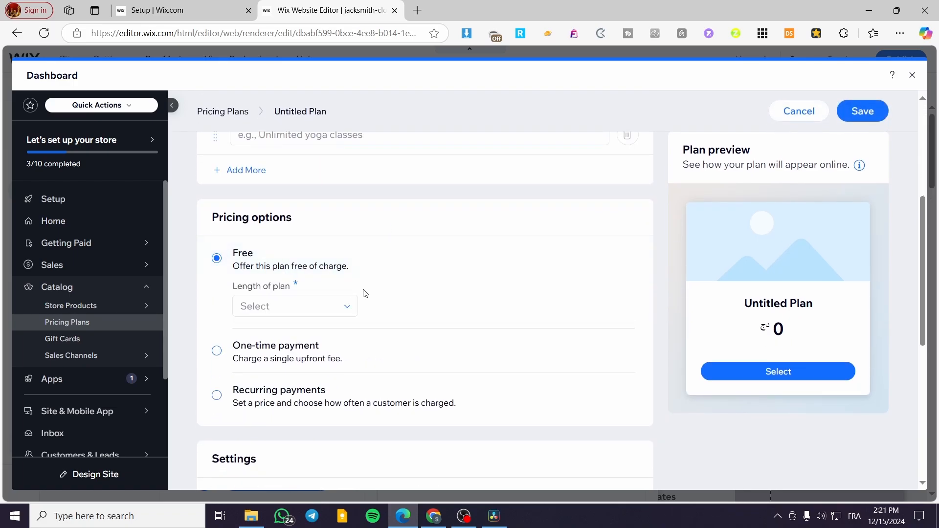
pyautogui.click(338, 316)
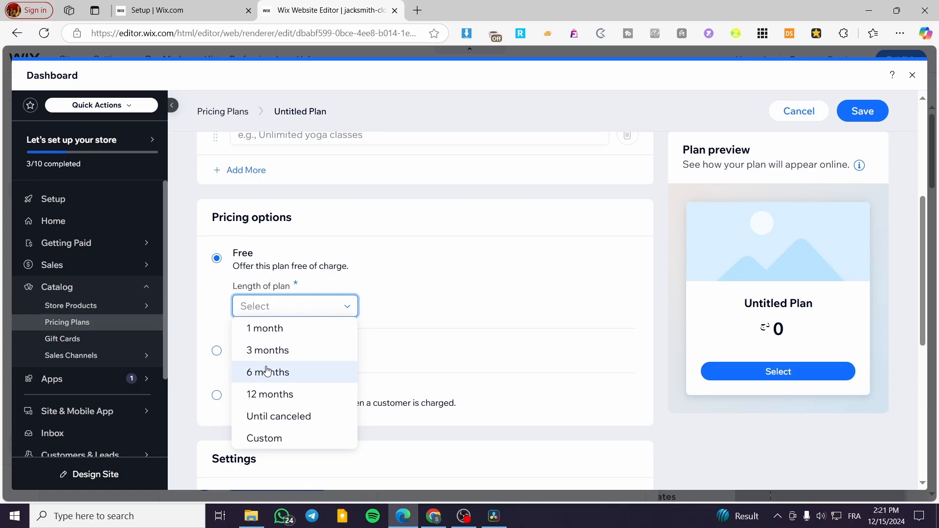
pyautogui.click(289, 415)
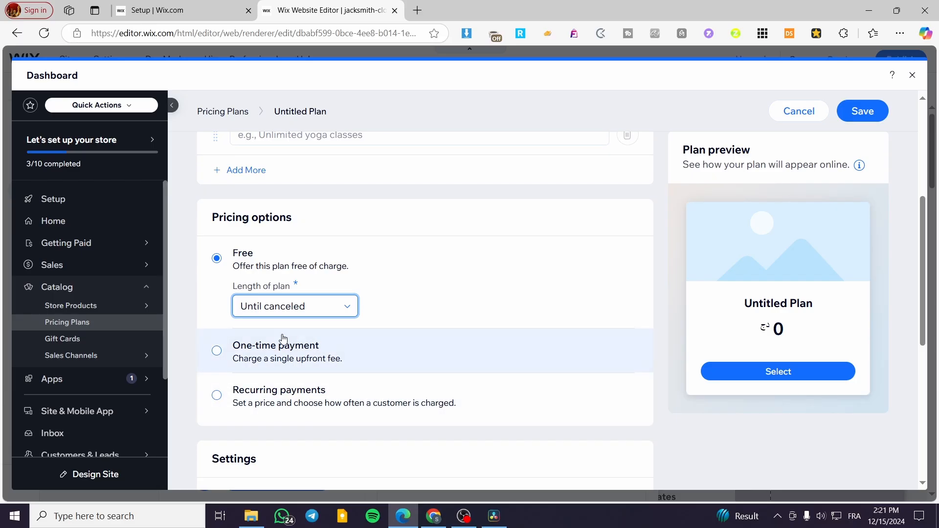
# Name the pricing plan "Free Membership".
pyautogui.scroll(2, 294, 352)
pyautogui.scroll(2, 301, 361)
pyautogui.click(279, 241)
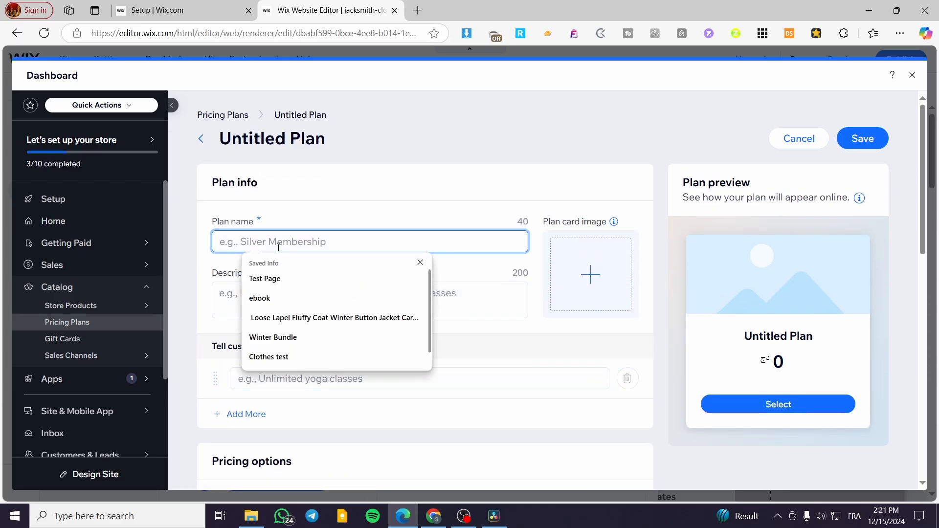
pyautogui.write('Free ')
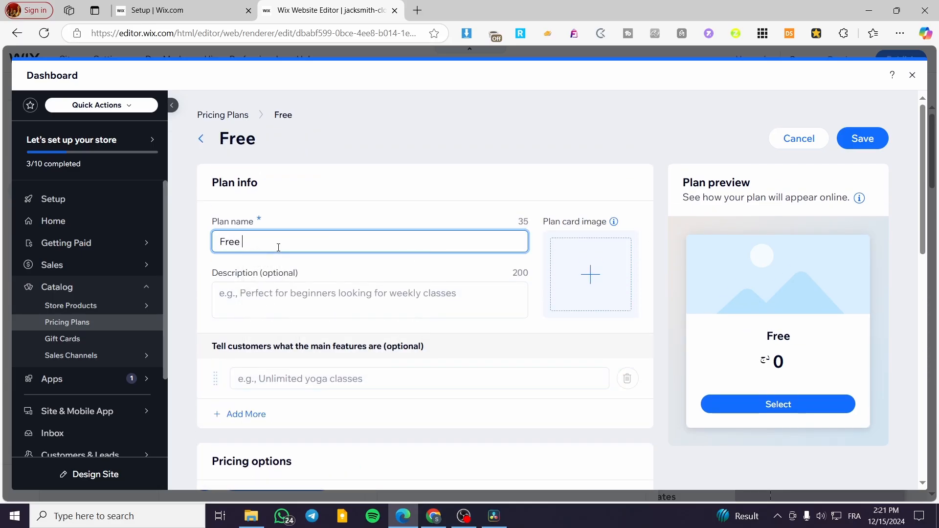
pyautogui.write('S')
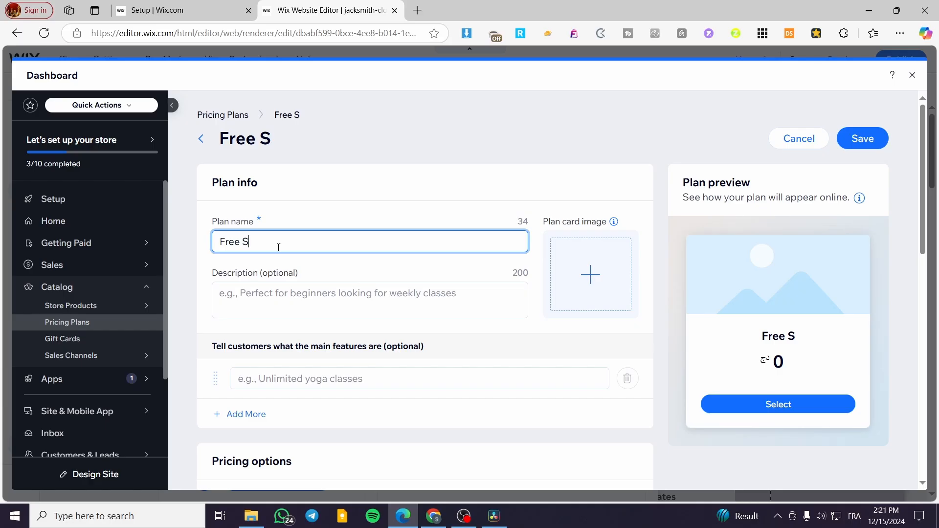
pyautogui.press('BackSpace')
pyautogui.write('Members')
pyautogui.write('hip')
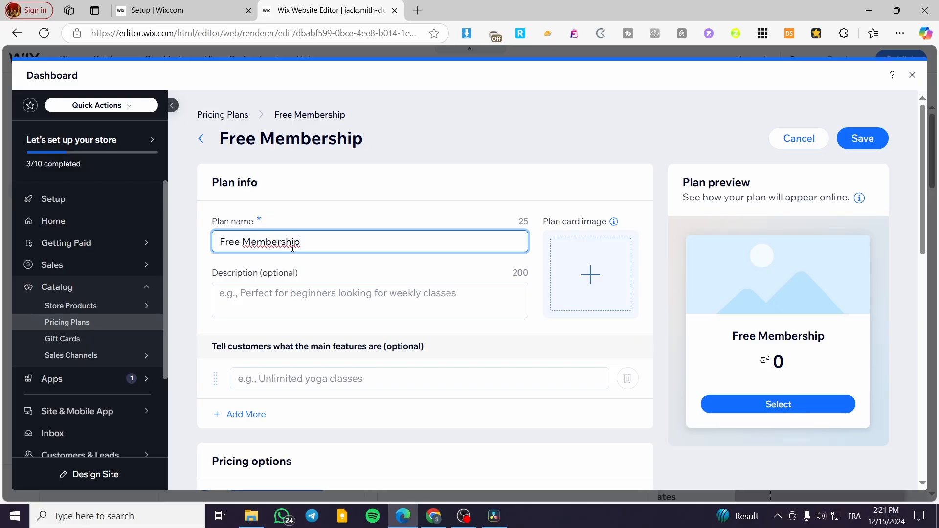
# Set the plan's description to "This membership is going to give you the permission to get the access to members only pages".
pyautogui.click(286, 308)
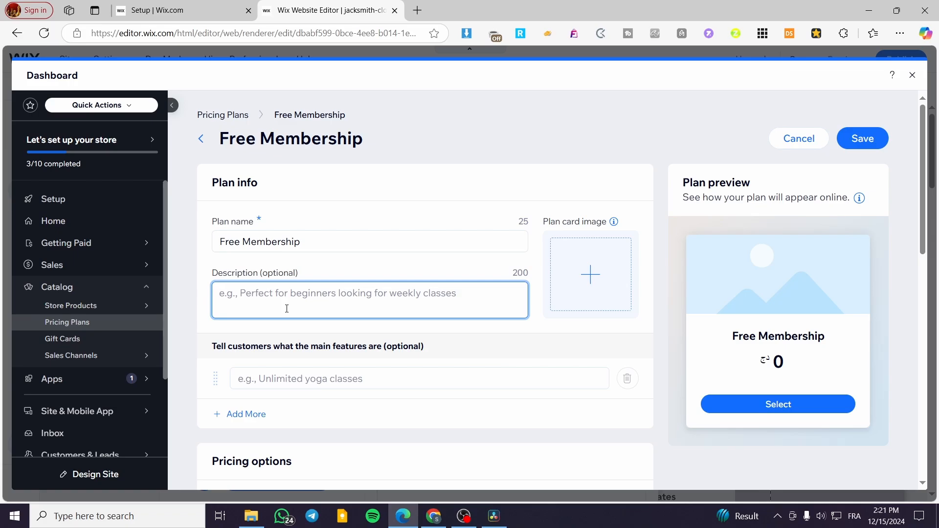
pyautogui.write('This mem')
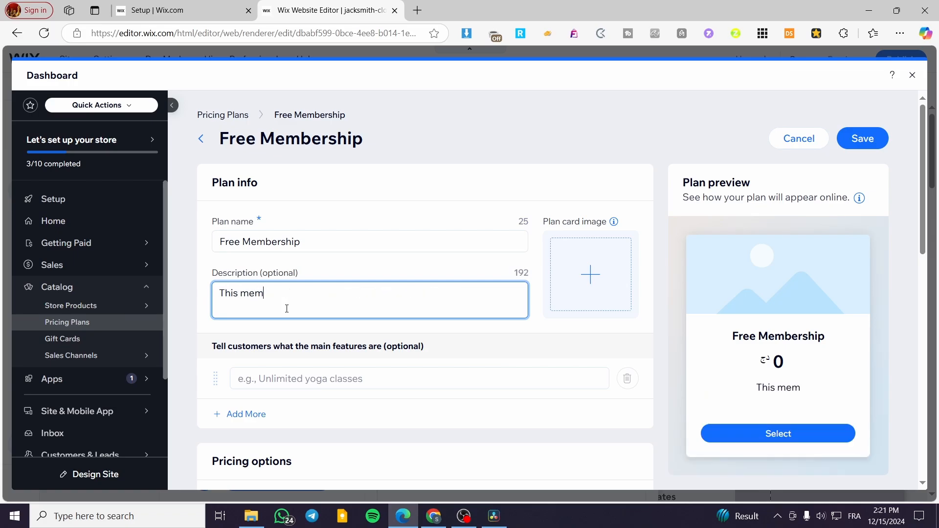
pyautogui.write('bership')
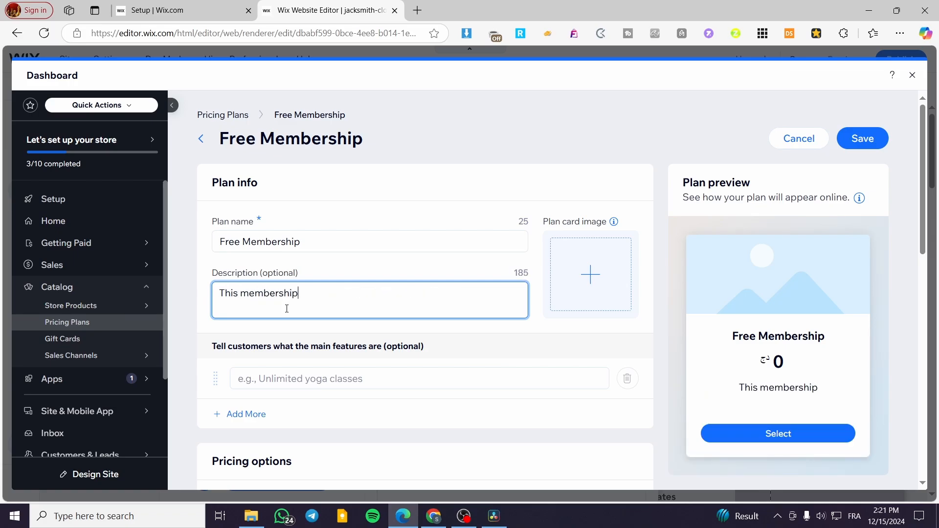
pyautogui.write(' is going t')
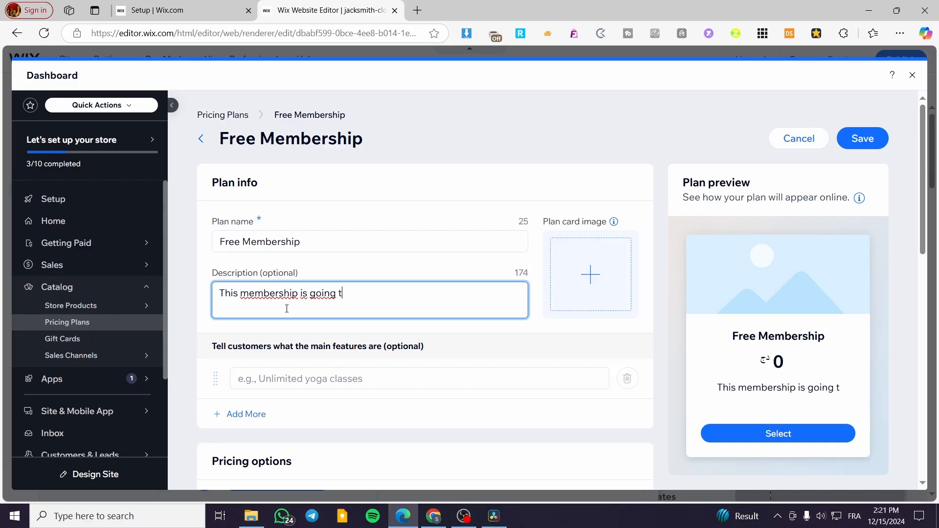
pyautogui.write('o give y')
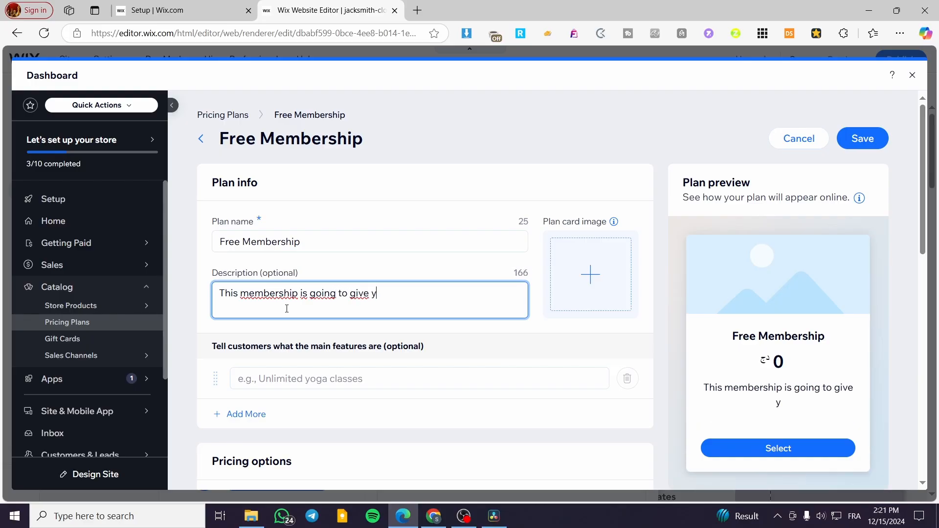
pyautogui.write('ou the permissio')
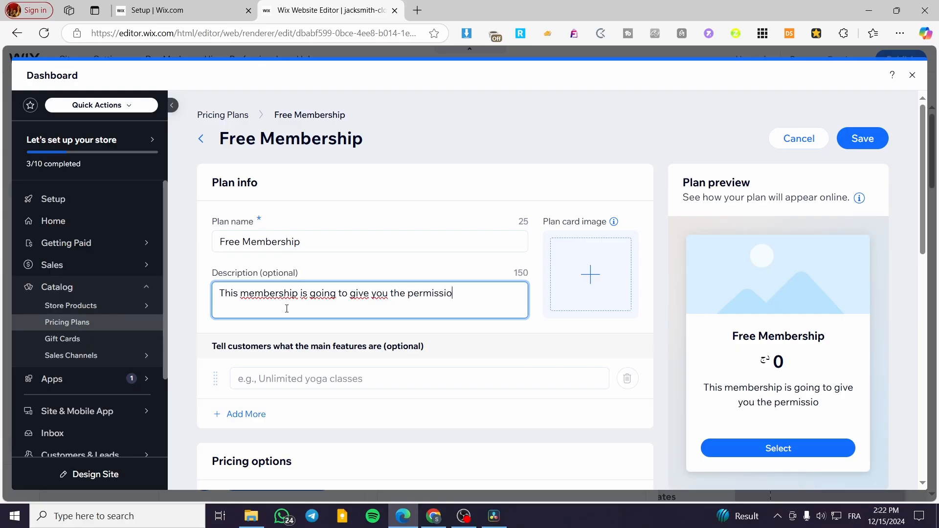
pyautogui.write('n to ge')
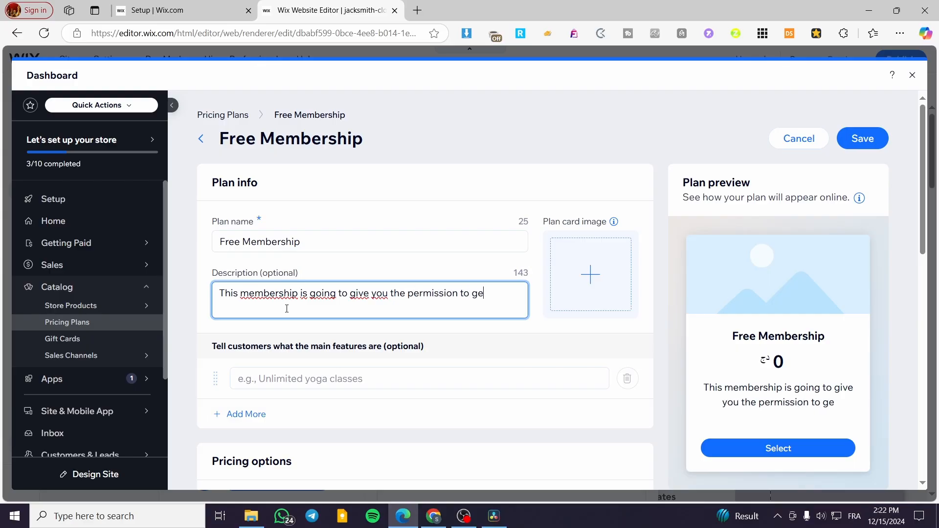
pyautogui.write('t the acc')
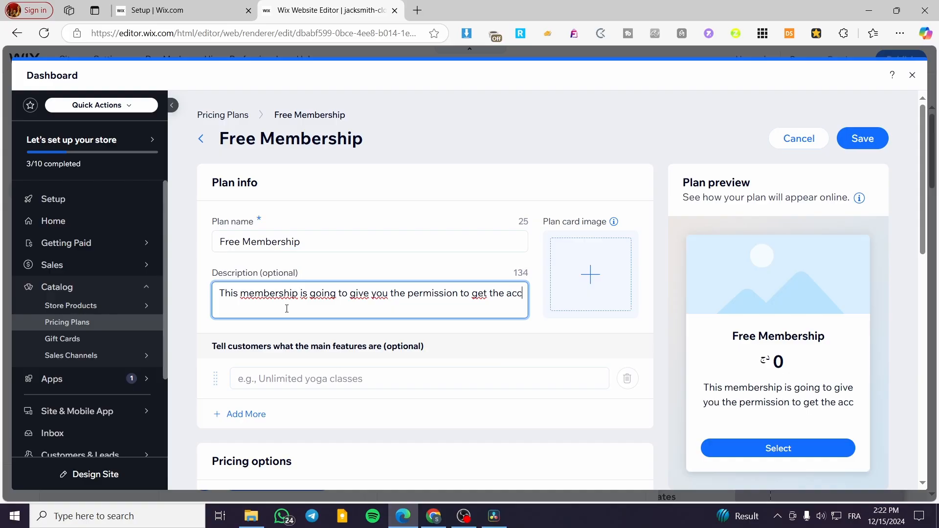
pyautogui.write('ess to s')
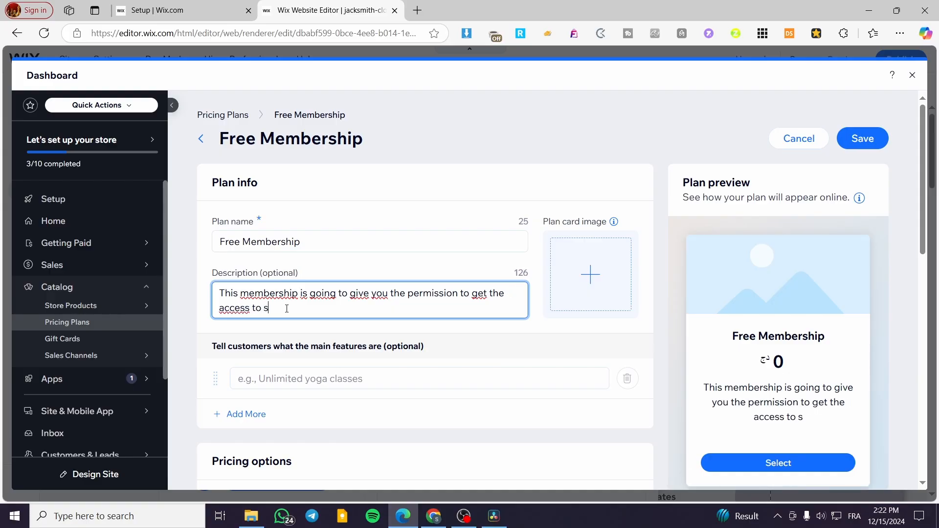
pyautogui.write('pe')
pyautogui.press('BackSpace')
pyautogui.press('BackSpace')
pyautogui.press('BackSpace')
pyautogui.write('member')
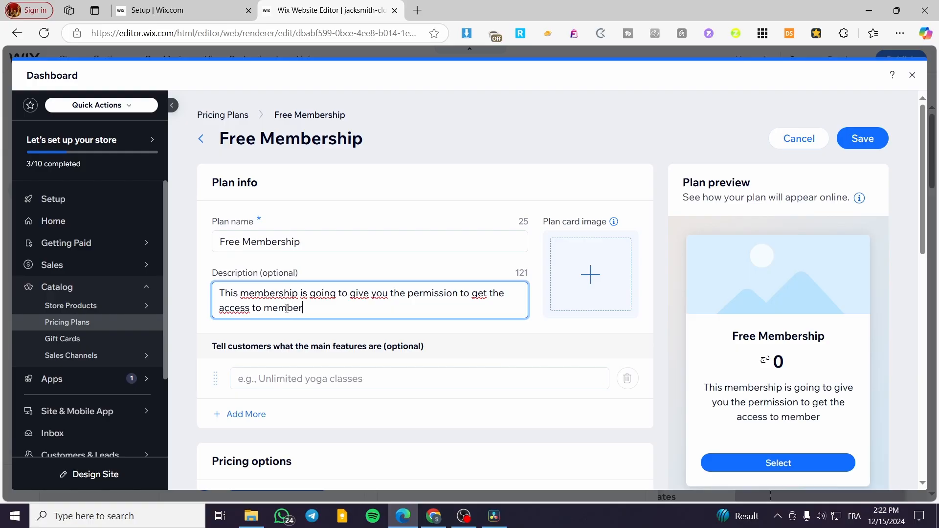
pyautogui.write('s only')
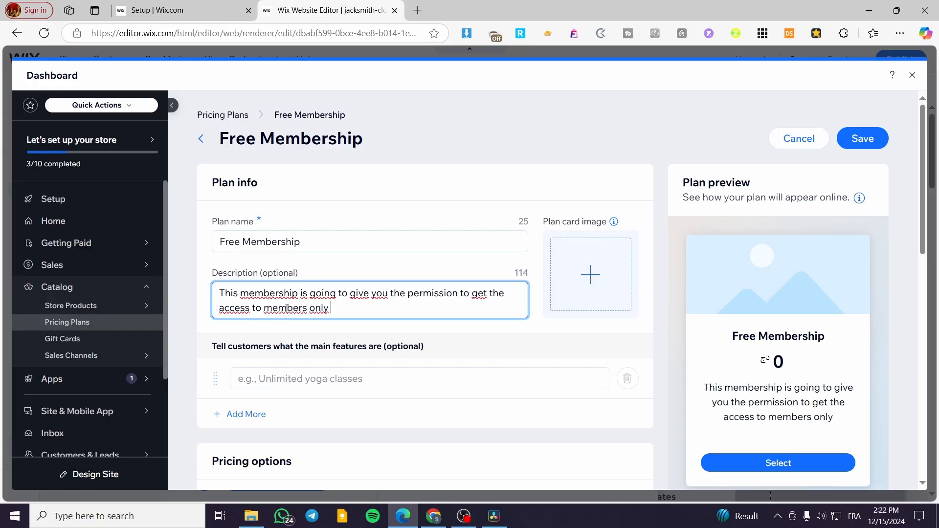
pyautogui.write(' pages')
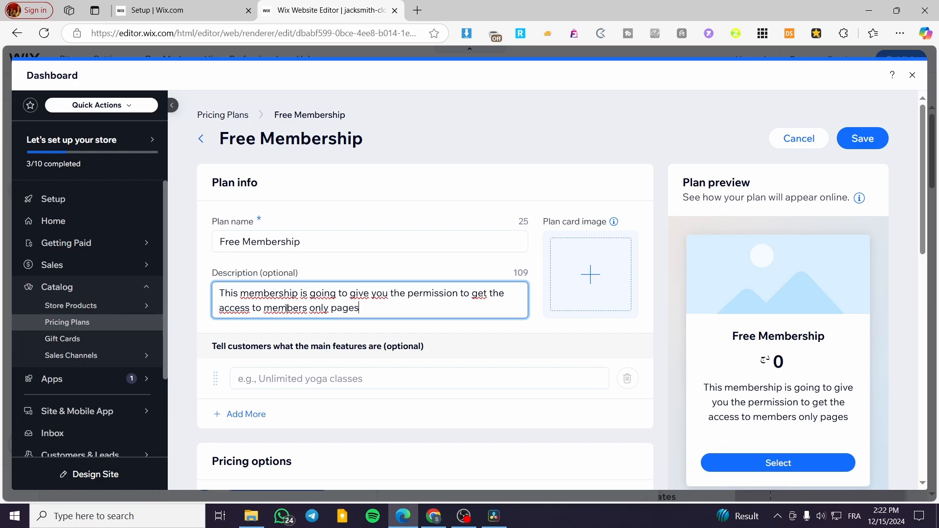
# Enter "members only pages access" as the plan's main feature, reusing the "members only pages" wording from the description.
pyautogui.scroll(-4, 379, 388)
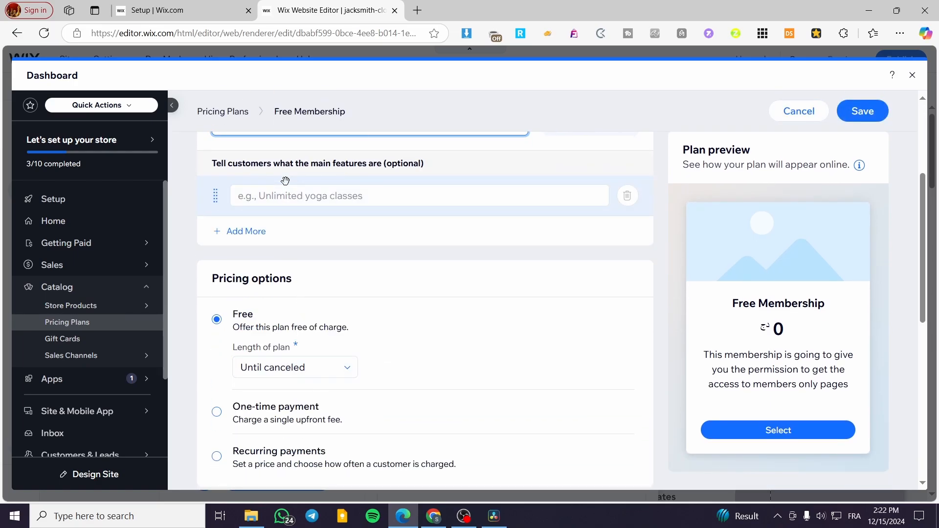
pyautogui.scroll(3, 313, 244)
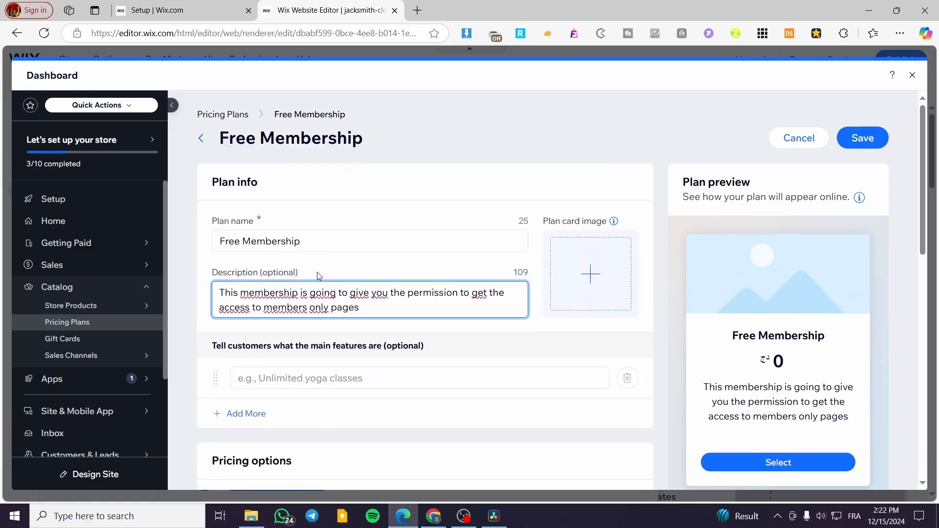
pyautogui.scroll(-3, 316, 274)
pyautogui.scroll(3, 352, 294)
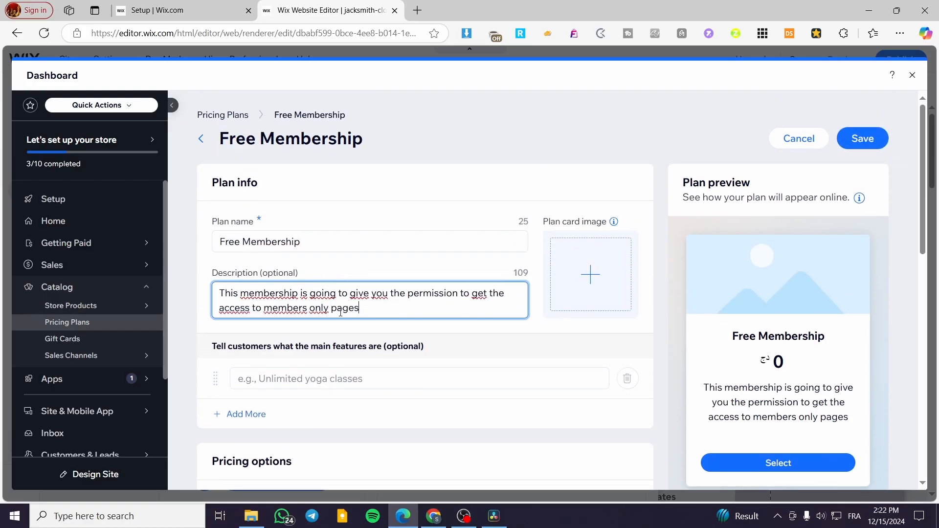
pyautogui.moveTo(267, 308); pyautogui.dragTo(361, 309)
pyautogui.hotkey('ctrl', 'c')
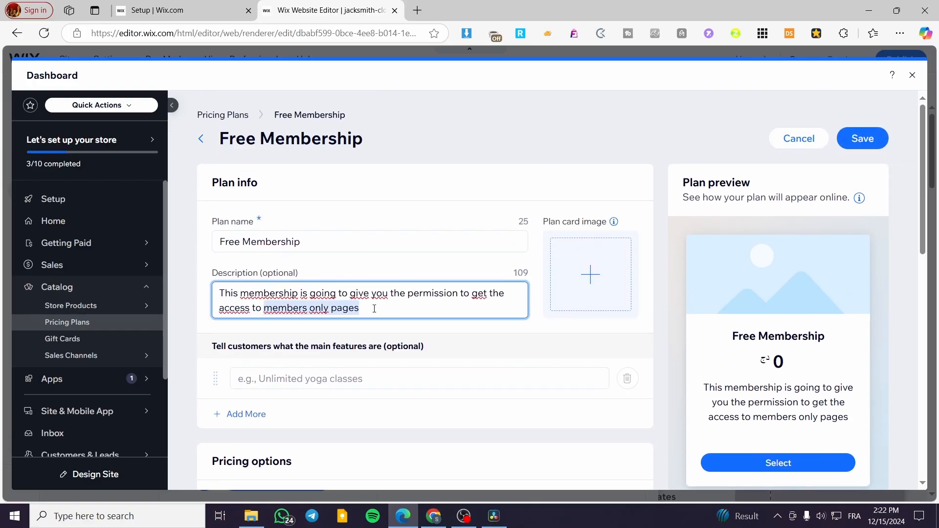
pyautogui.click(372, 380)
pyautogui.hotkey('ctrl', 'v')
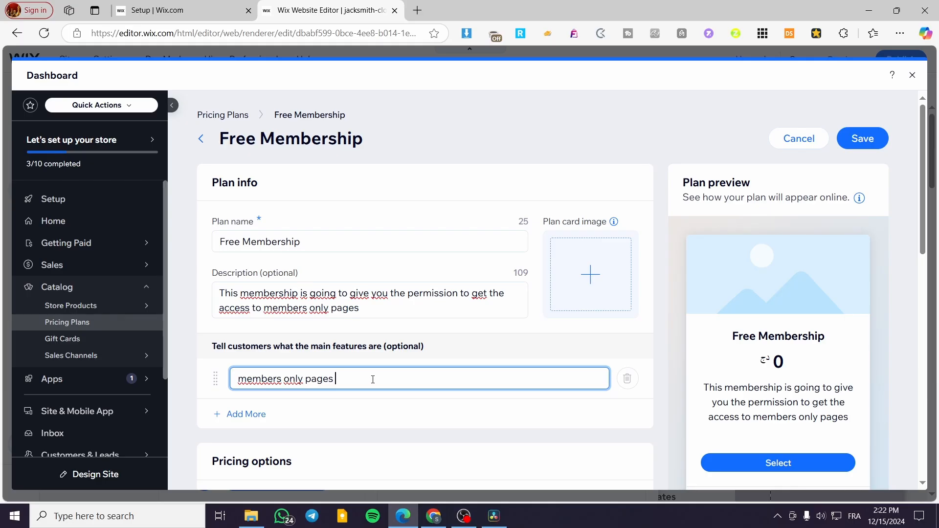
pyautogui.write('A')
pyautogui.press('BackSpace')
pyautogui.write('access')
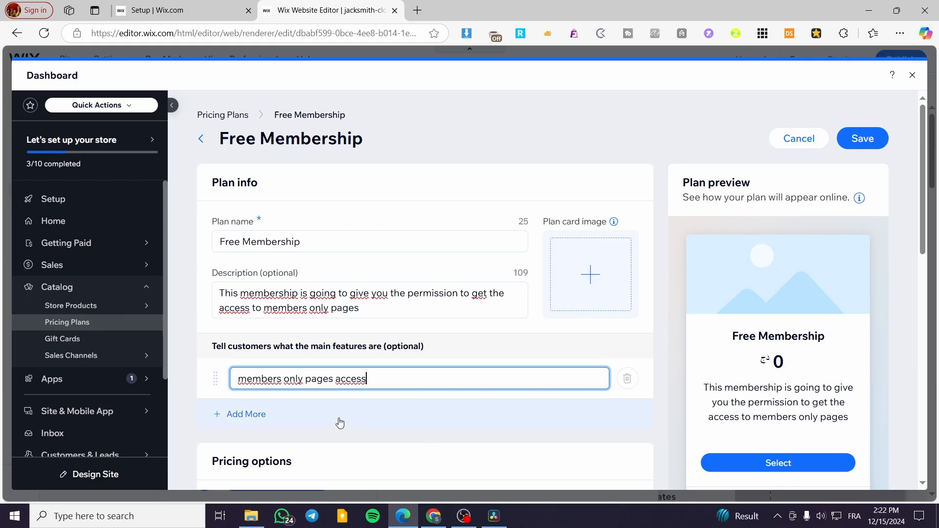
pyautogui.scroll(-1, 294, 413)
pyautogui.click(363, 391)
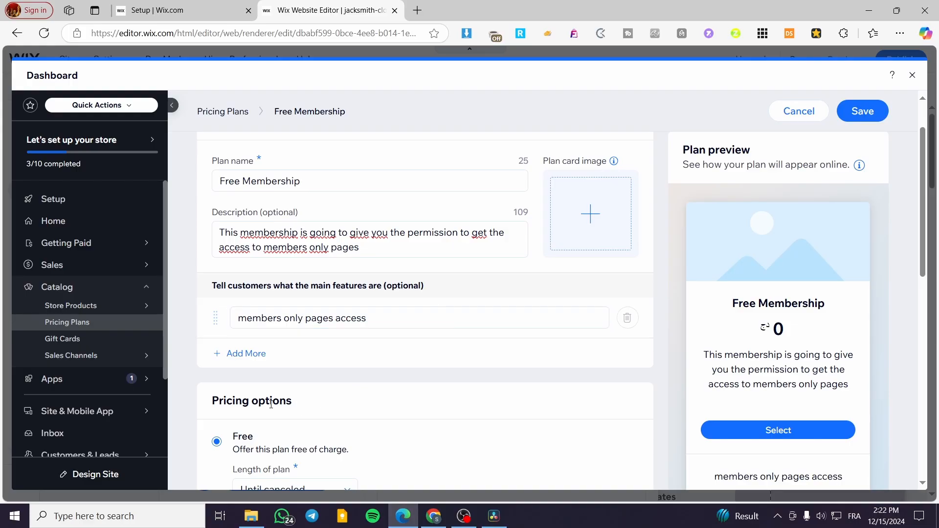
# Review the Free Membership plan's pricing options and subscription settings, and save the plan.
pyautogui.scroll(-2, 270, 404)
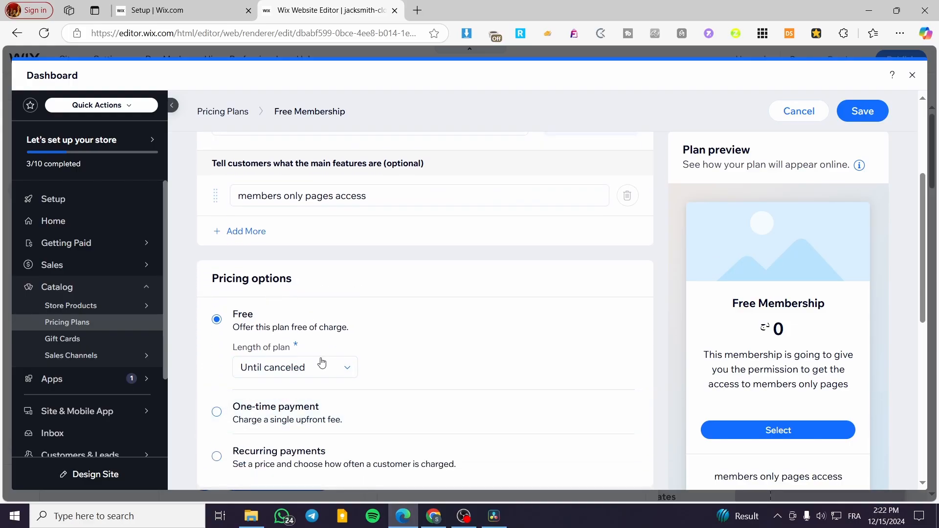
pyautogui.scroll(-2, 400, 372)
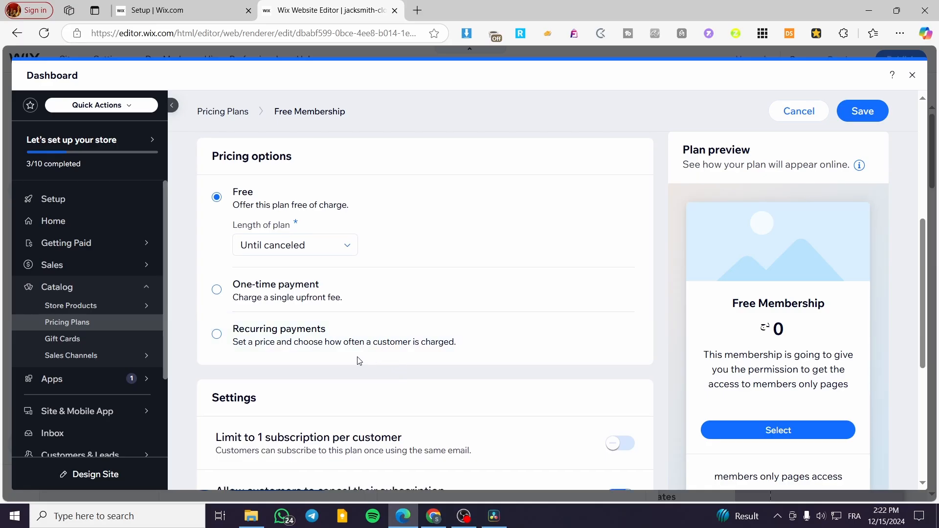
pyautogui.scroll(-2, 359, 361)
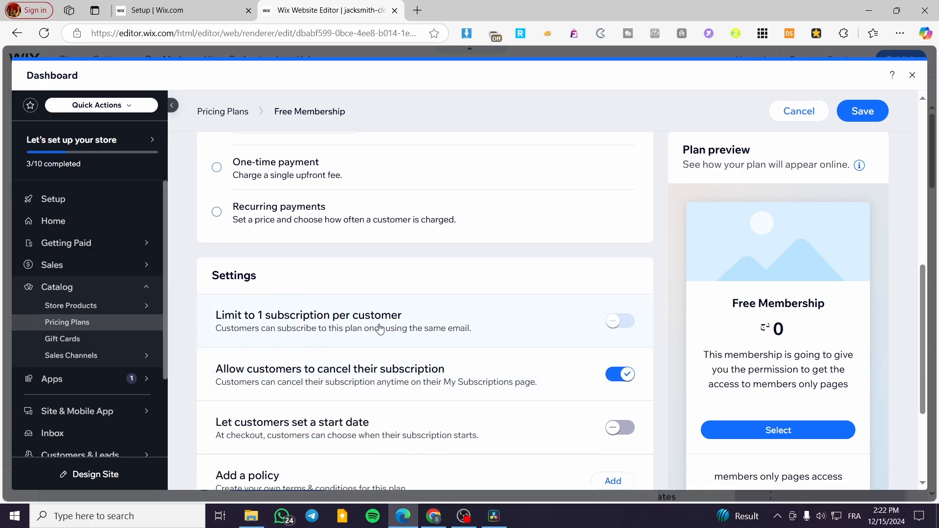
pyautogui.scroll(-3, 471, 325)
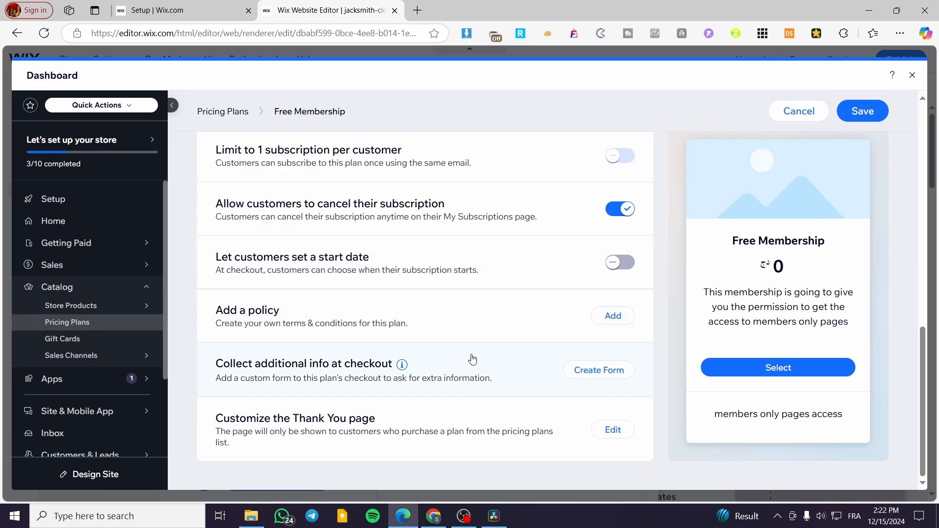
pyautogui.scroll(8, 472, 360)
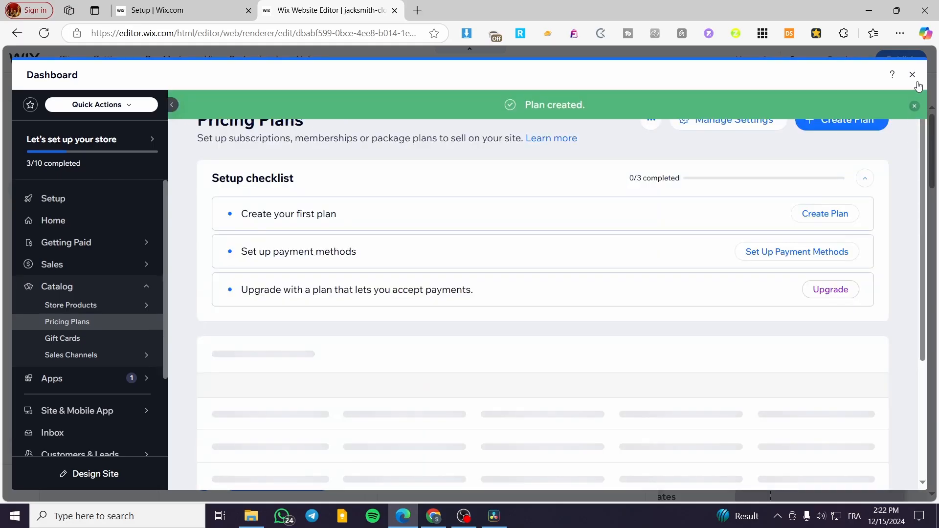
# Leave the dashboard and connect the Free Membership plan to the Members Only Page's plan-subscription access.
pyautogui.click(912, 75)
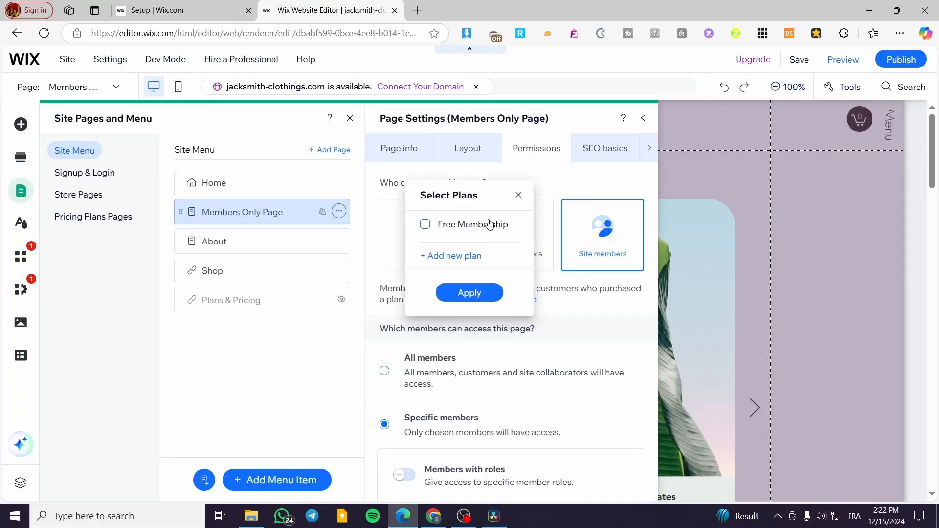
pyautogui.click(425, 224)
pyautogui.click(484, 298)
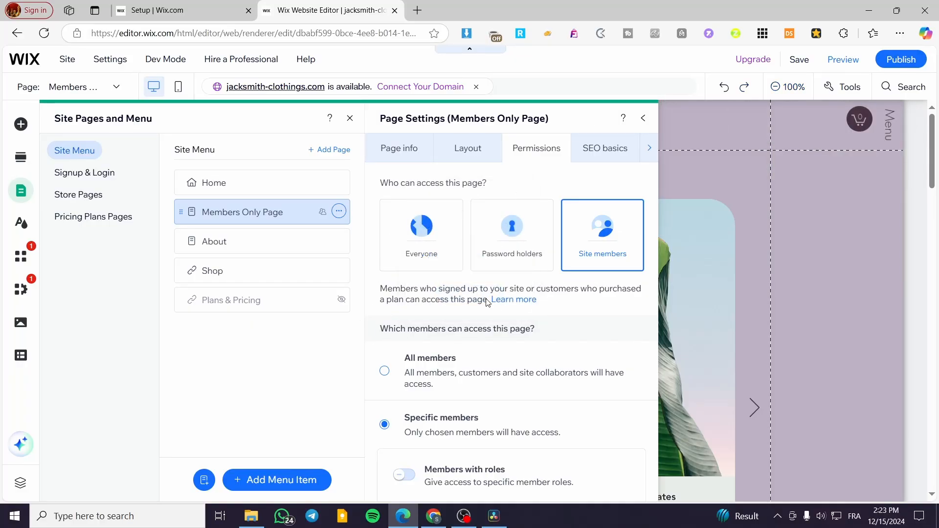
pyautogui.scroll(-4, 608, 329)
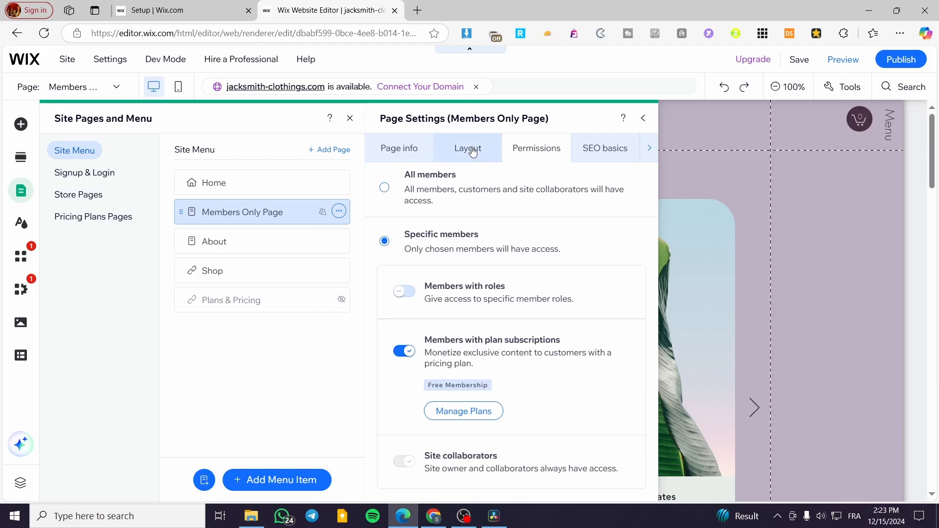
# Switch to the About page and check which options the Shop menu item offers.
pyautogui.click(263, 241)
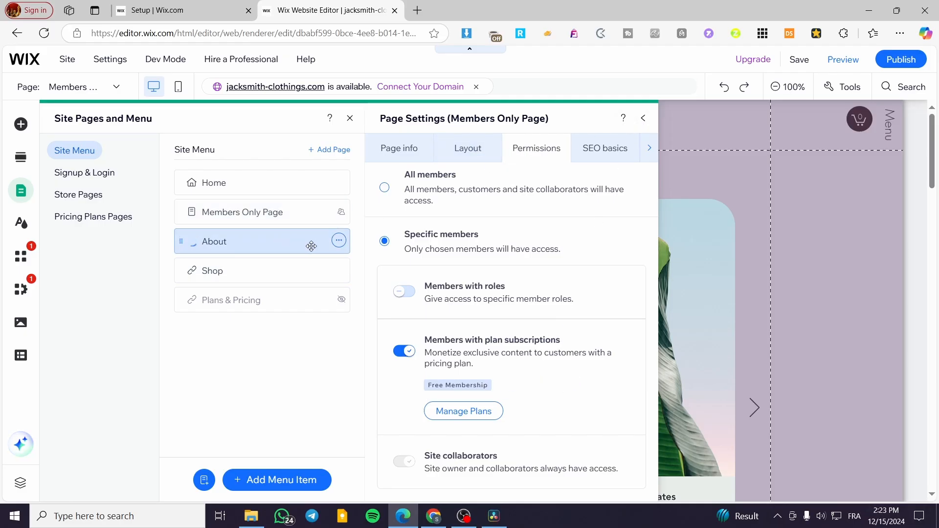
pyautogui.click(338, 240)
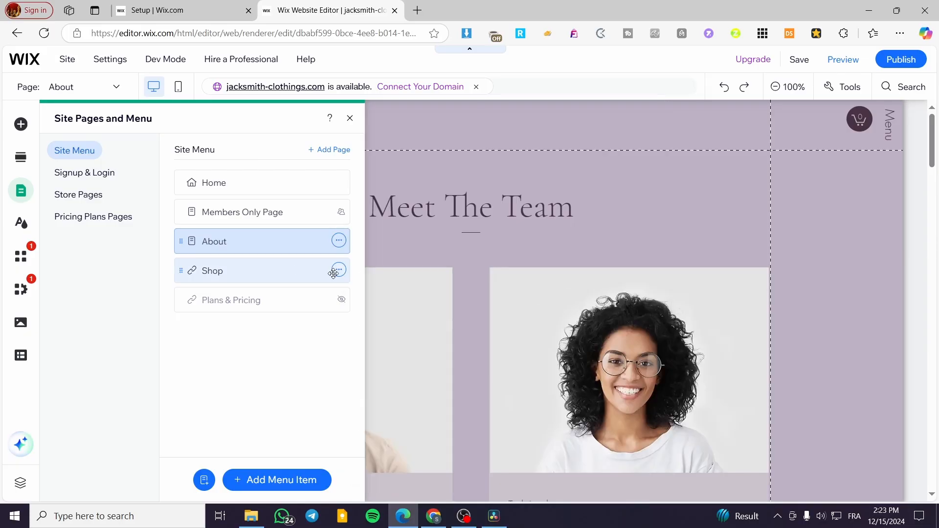
pyautogui.click(338, 269)
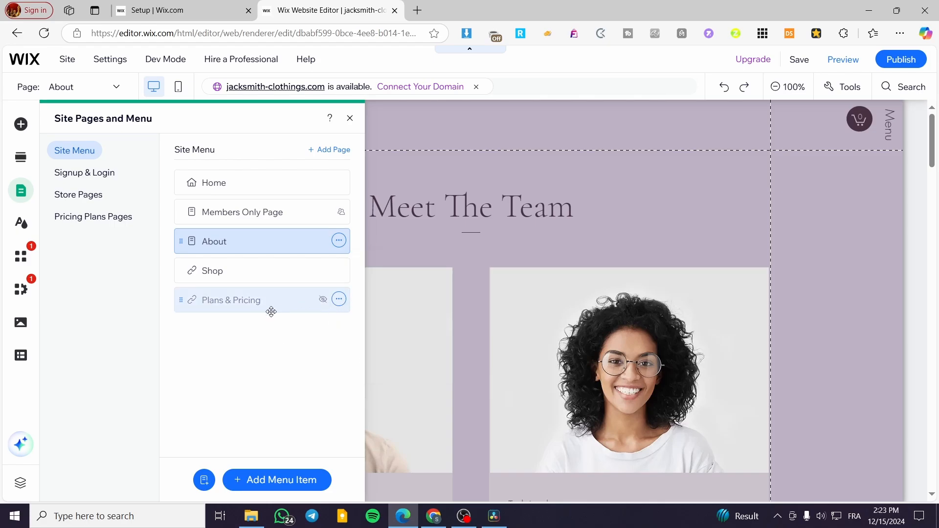
pyautogui.click(339, 270)
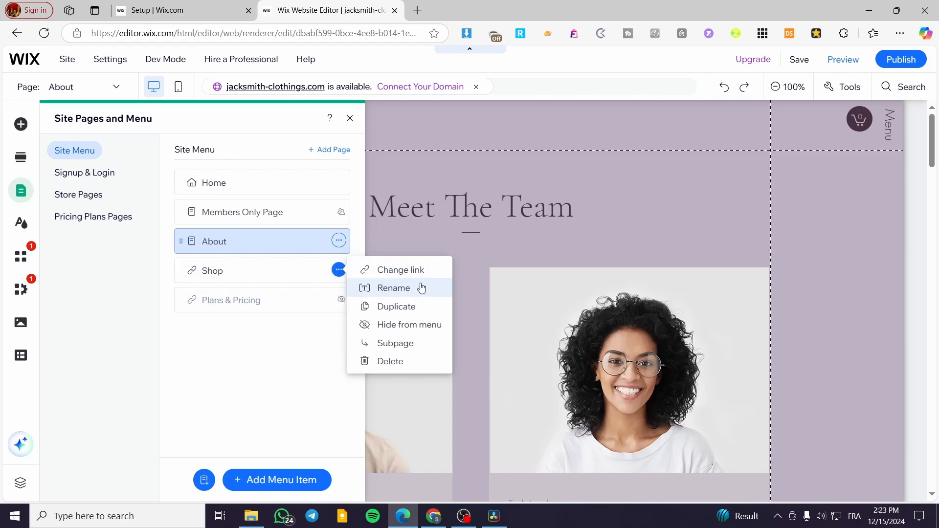
# Restrict access to the About page to site members in its page permissions.
pyautogui.click(253, 245)
pyautogui.click(338, 240)
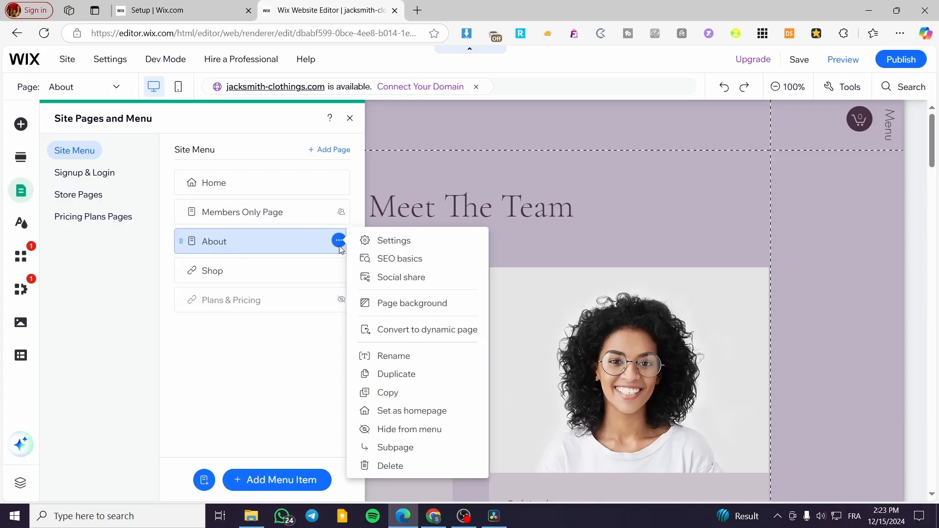
pyautogui.click(405, 246)
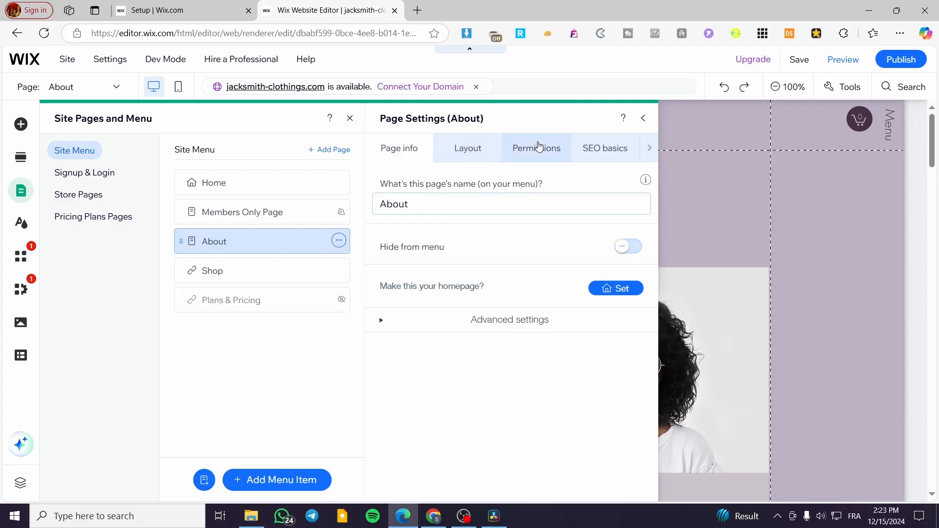
pyautogui.click(538, 148)
pyautogui.click(602, 236)
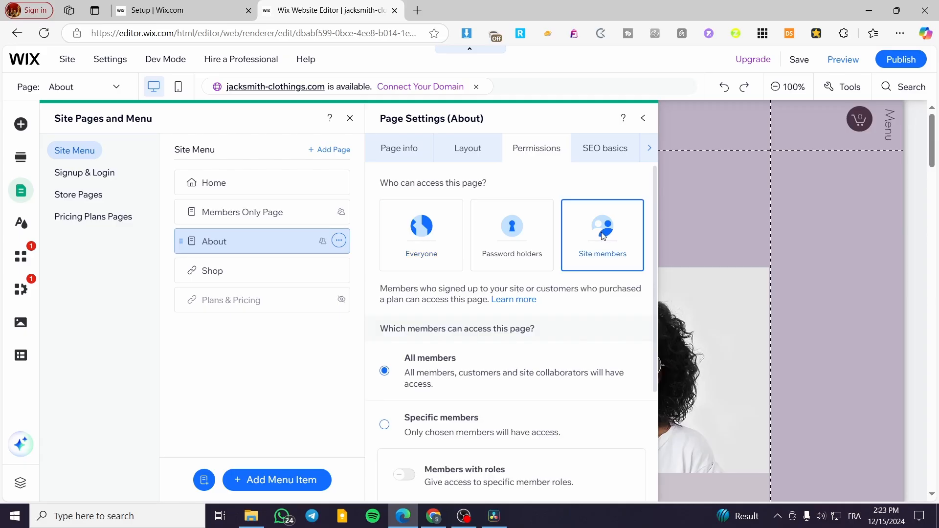
# Limit the About page to specific members with plan subscriptions, connect the Free Membership plan, and close the page settings.
pyautogui.scroll(-3, 548, 372)
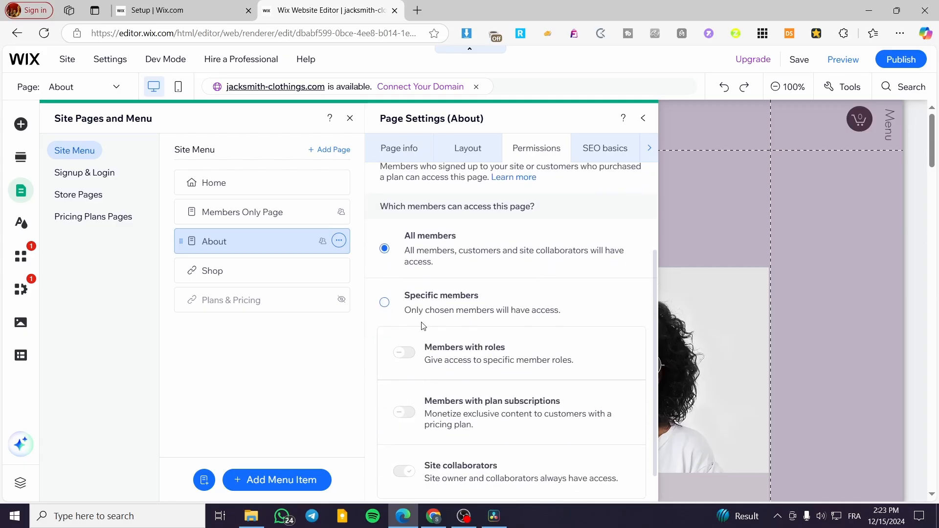
pyautogui.click(423, 302)
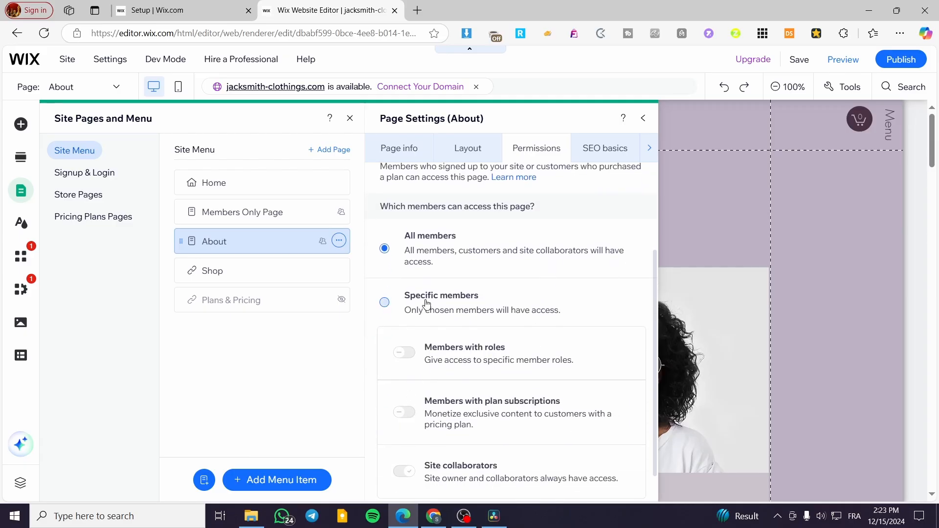
pyautogui.click(404, 414)
pyautogui.scroll(-2, 520, 398)
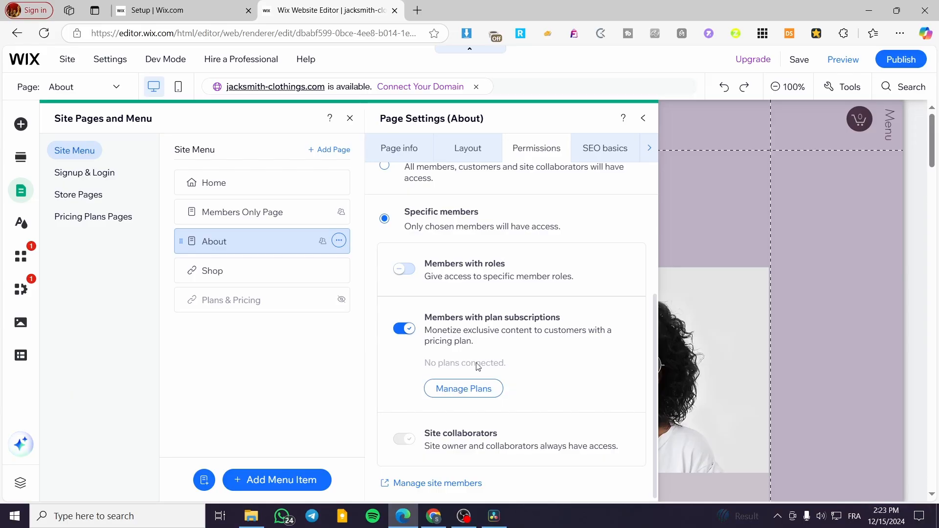
pyautogui.click(476, 390)
pyautogui.click(462, 224)
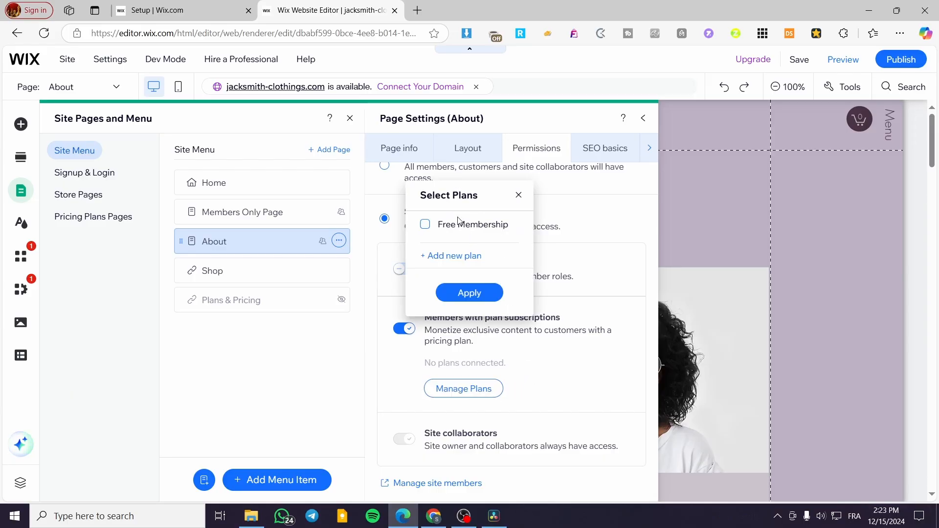
pyautogui.click(471, 294)
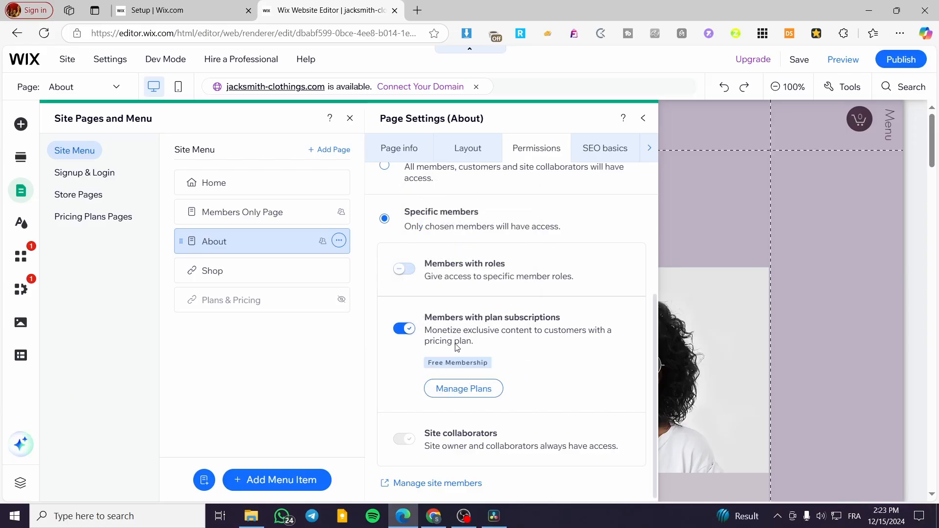
pyautogui.click(644, 118)
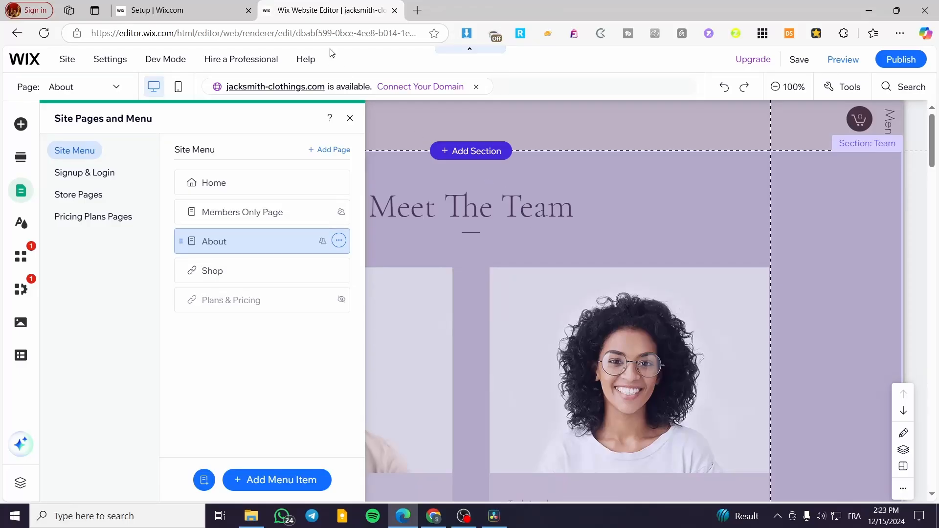